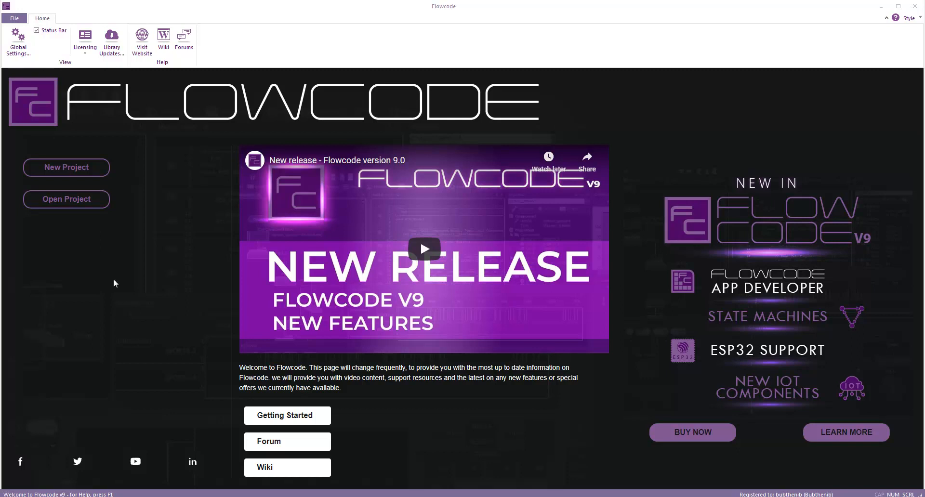
Create a new embedded project targeting the Lolin32_Lite board under ESP > Misc.
click(67, 168)
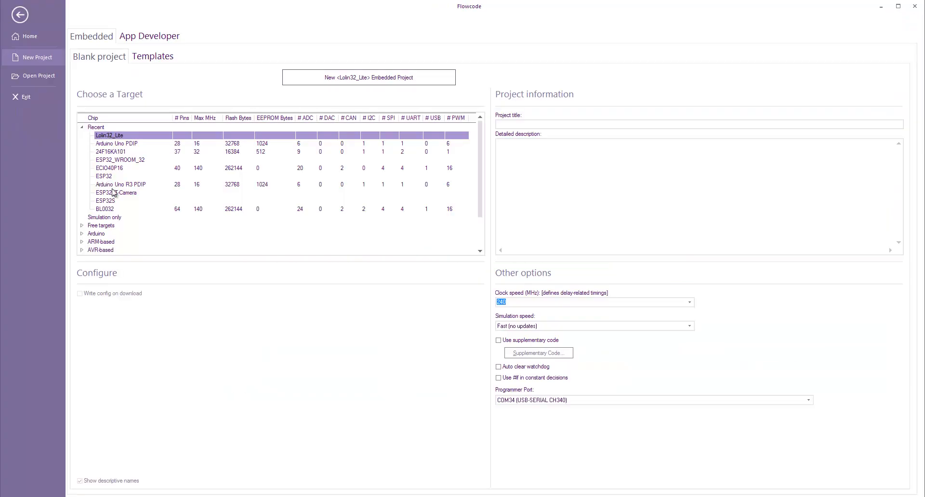
scroll(106, 131, down, 2)
click(83, 218)
click(89, 234)
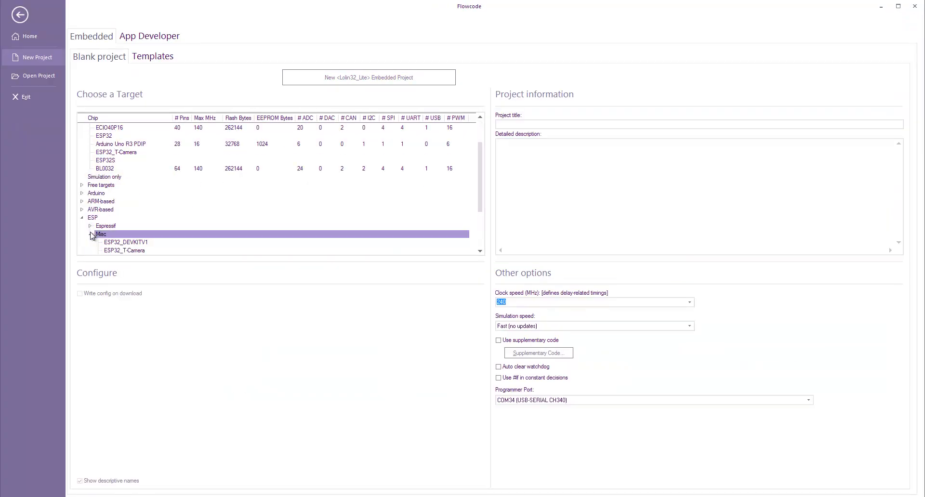
scroll(120, 228, down, 2)
scroll(127, 214, down, 1)
click(119, 203)
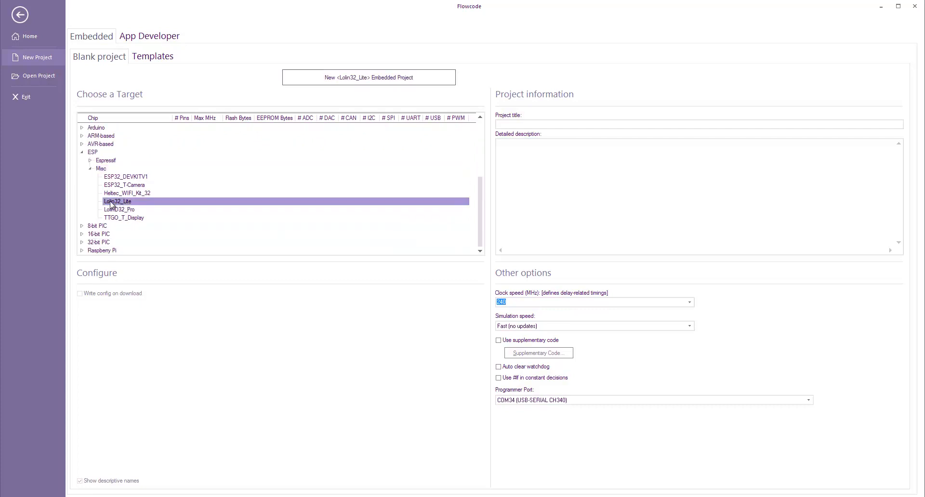
click(377, 80)
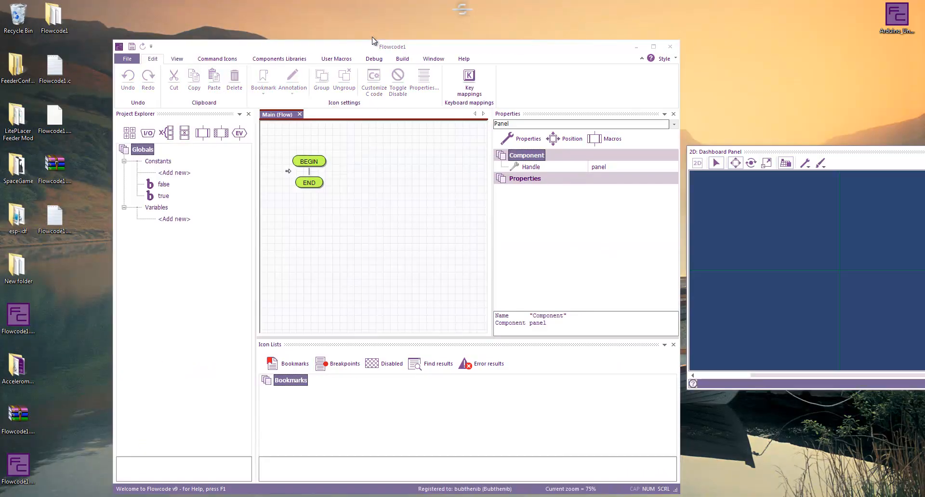
Maximize the window, centre the dashboard panel and add a WLAN ESP32 comms component.
double_click(384, 47)
drag(761, 153, 477, 116)
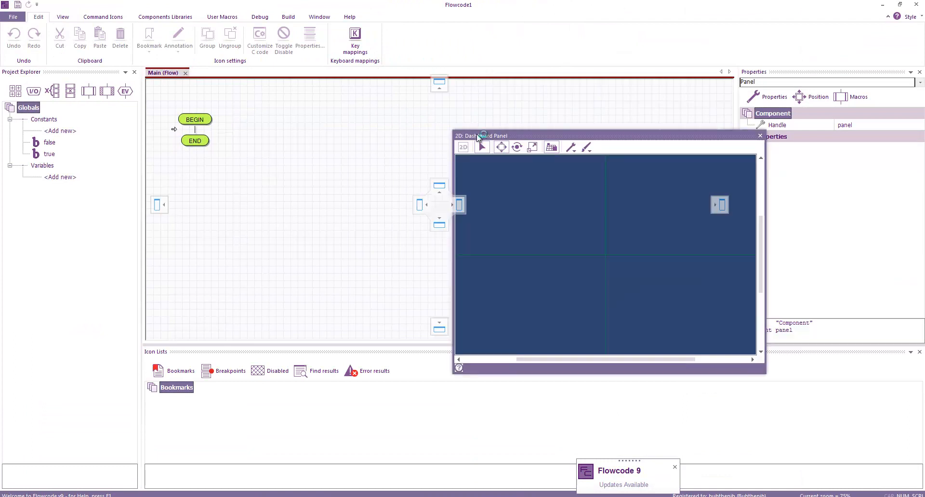
click(164, 17)
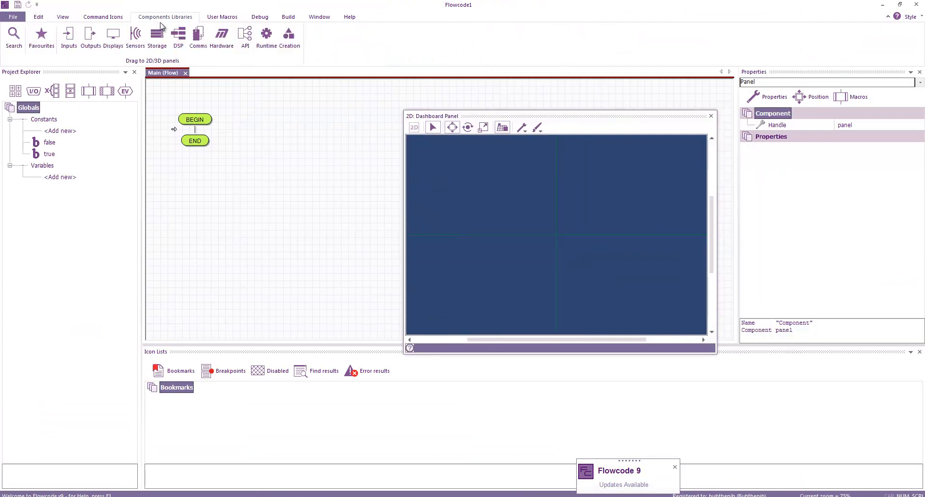
click(198, 38)
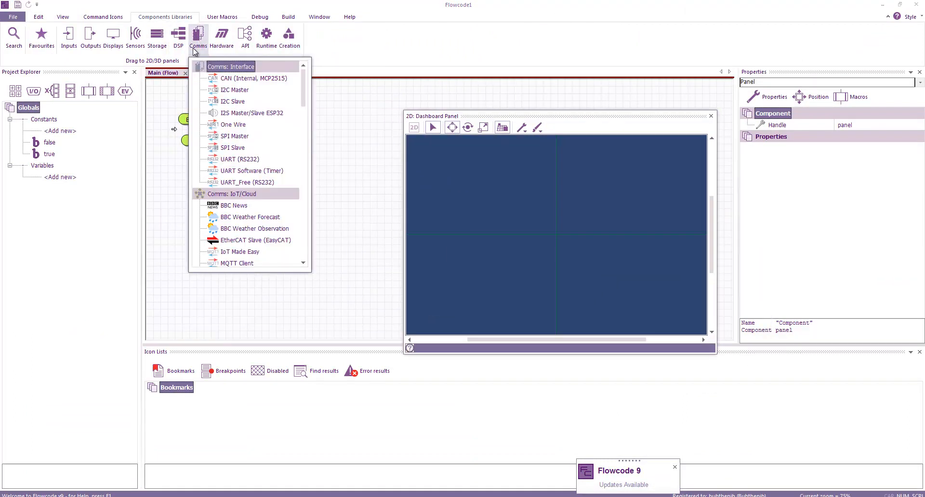
scroll(239, 144, down, 3)
scroll(239, 152, down, 3)
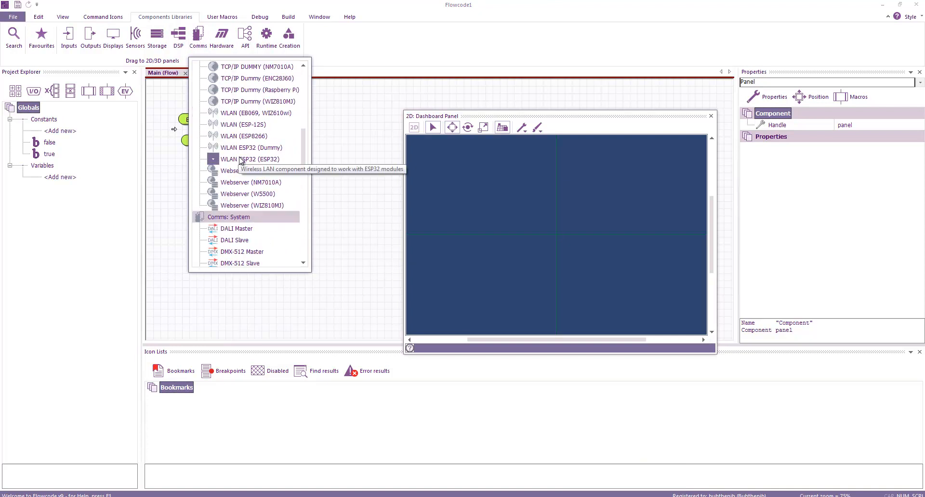
drag(239, 161, 640, 235)
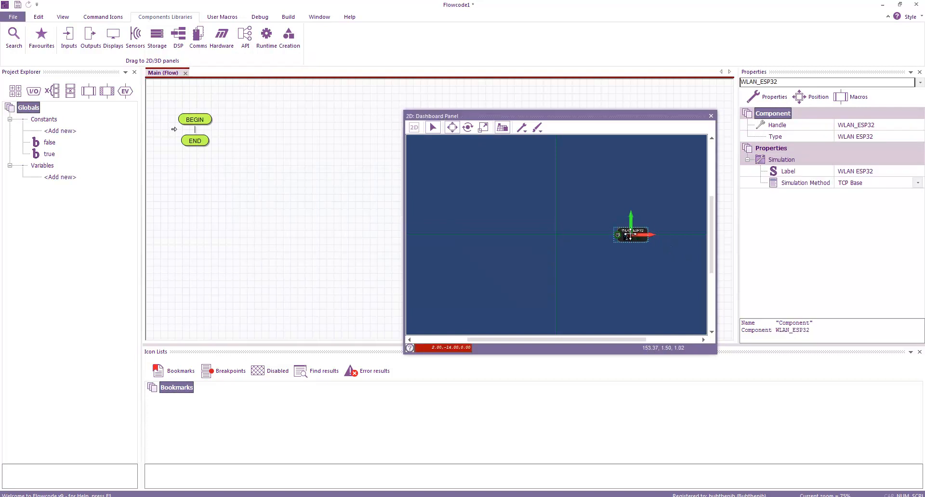
click(601, 182)
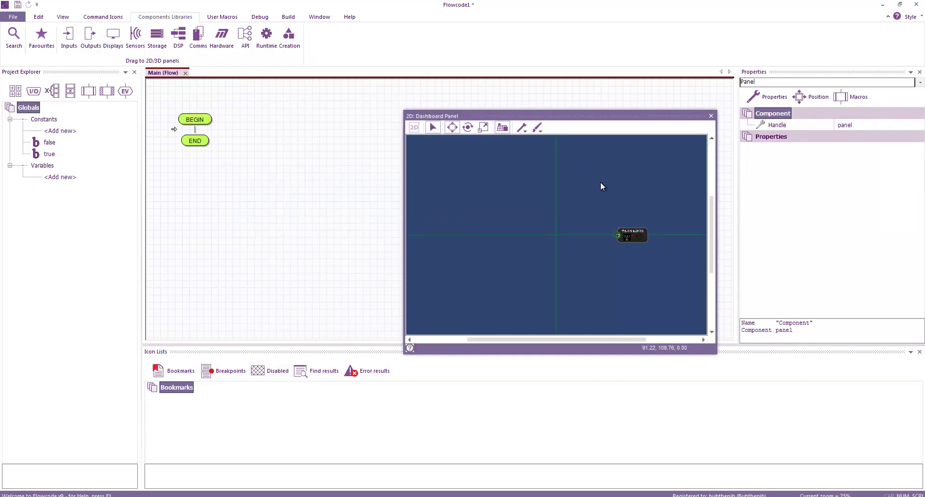
Add Network Communications and generic Webserver components to the dashboard panel.
click(198, 38)
scroll(242, 152, down, 3)
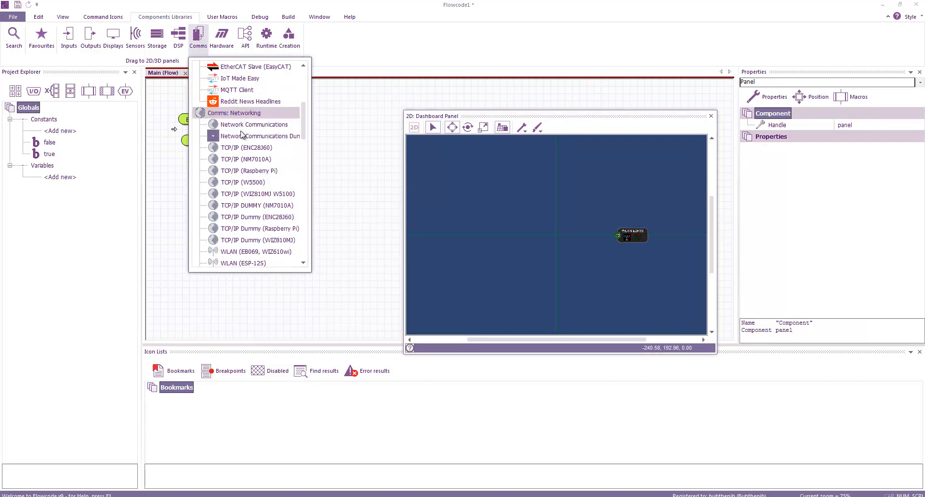
drag(254, 124, 575, 234)
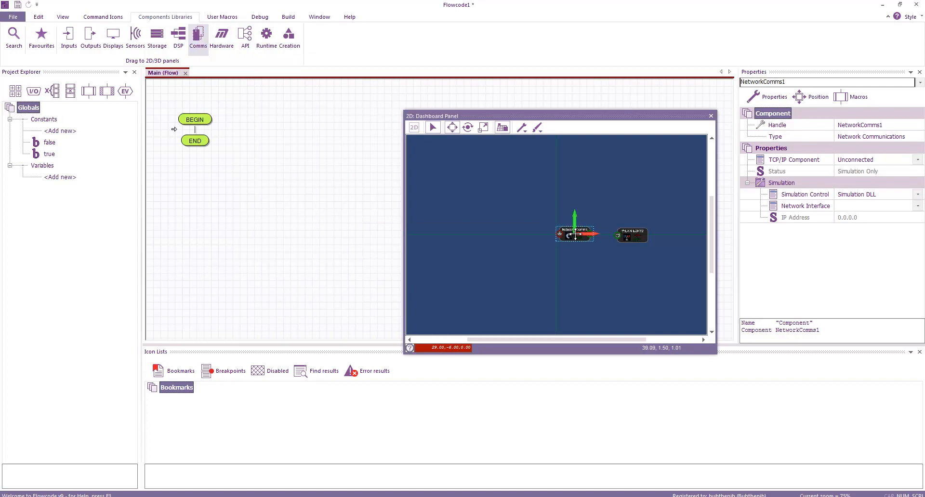
click(542, 197)
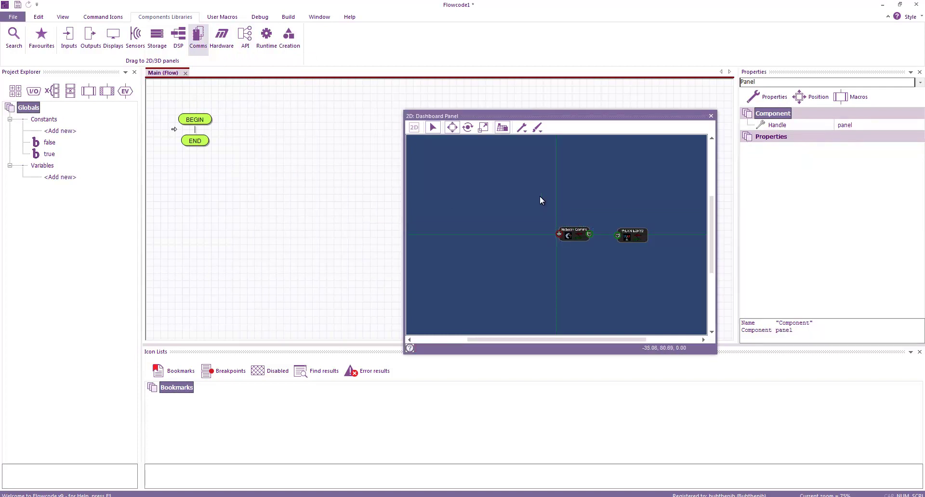
click(199, 36)
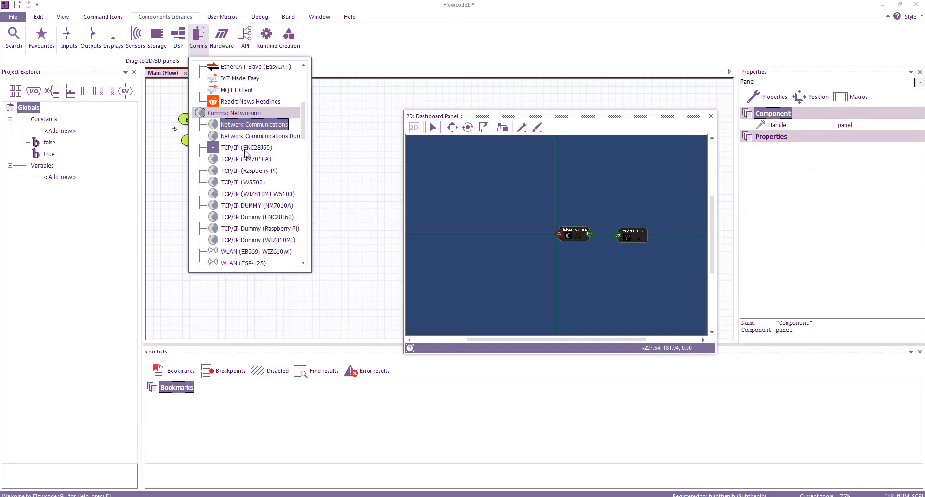
scroll(245, 154, down, 1)
scroll(246, 154, down, 2)
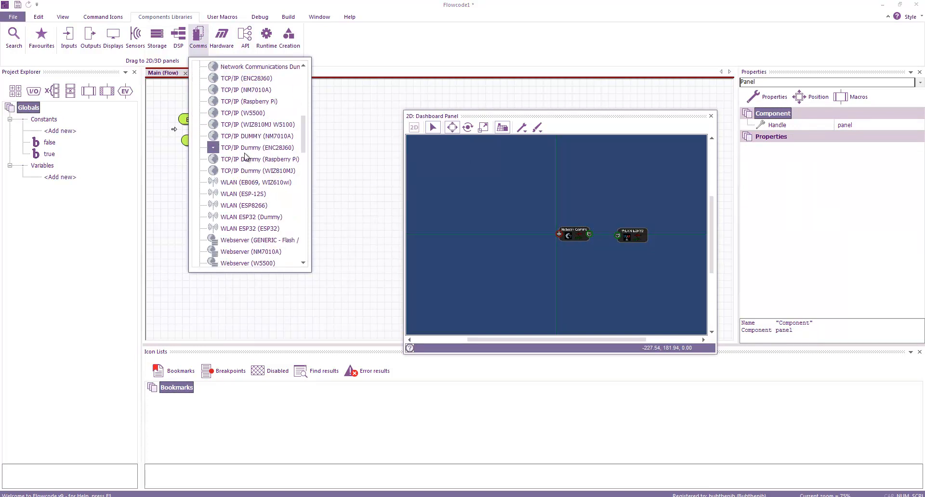
scroll(250, 159, down, 2)
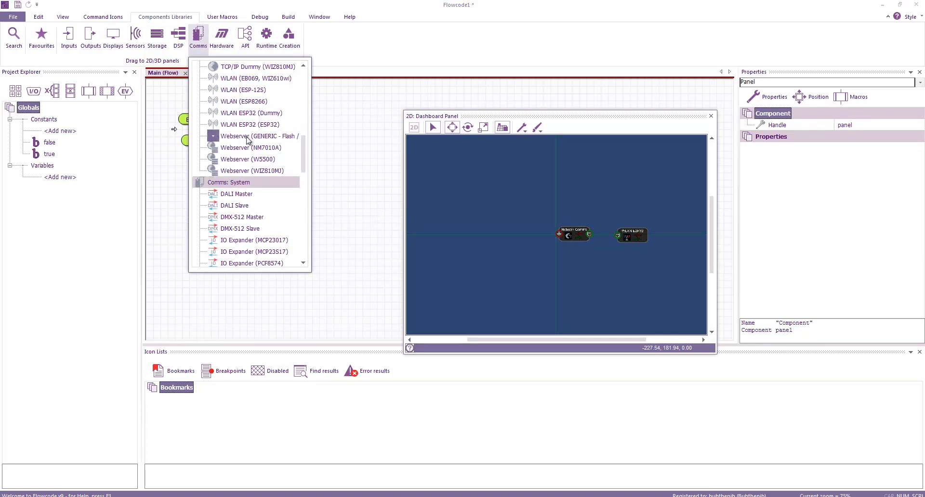
drag(249, 138, 518, 235)
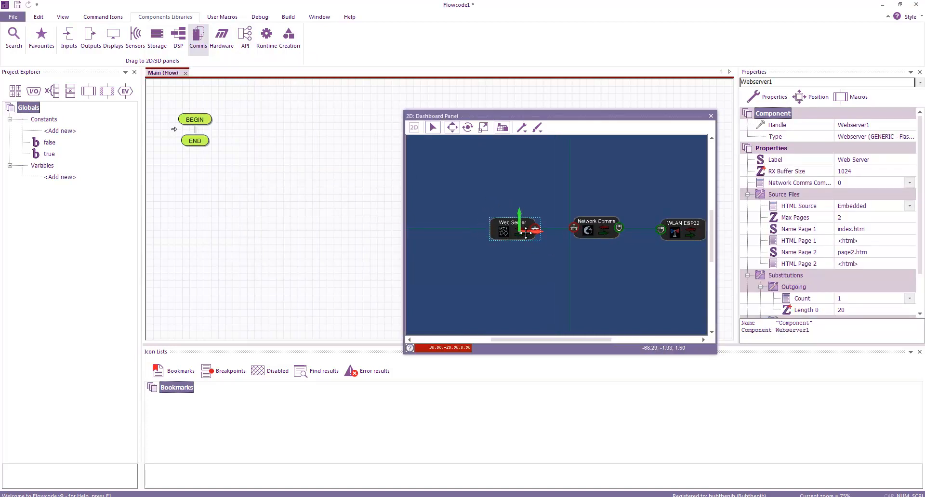
Link the Web Server to NetworkComms1 and position it just left of Network Comms.
drag(507, 216, 540, 226)
scroll(587, 233, up, 2)
scroll(549, 232, up, 2)
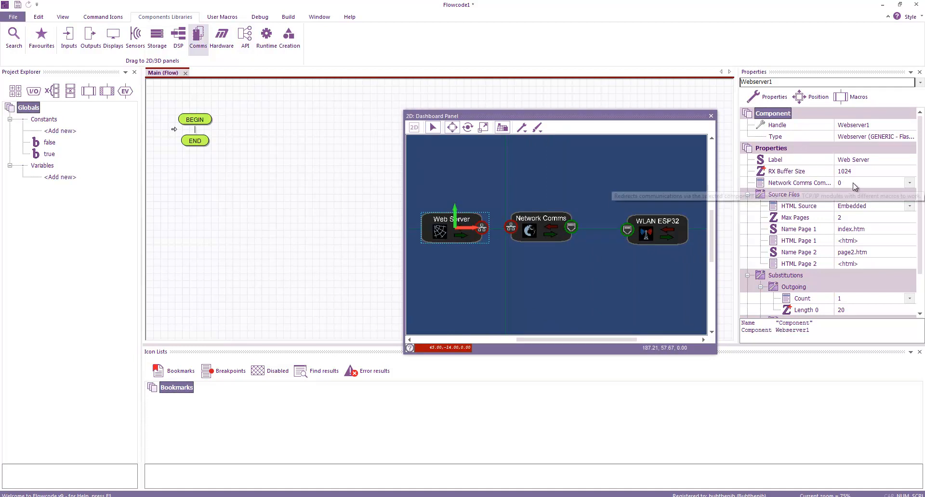
click(910, 182)
click(855, 193)
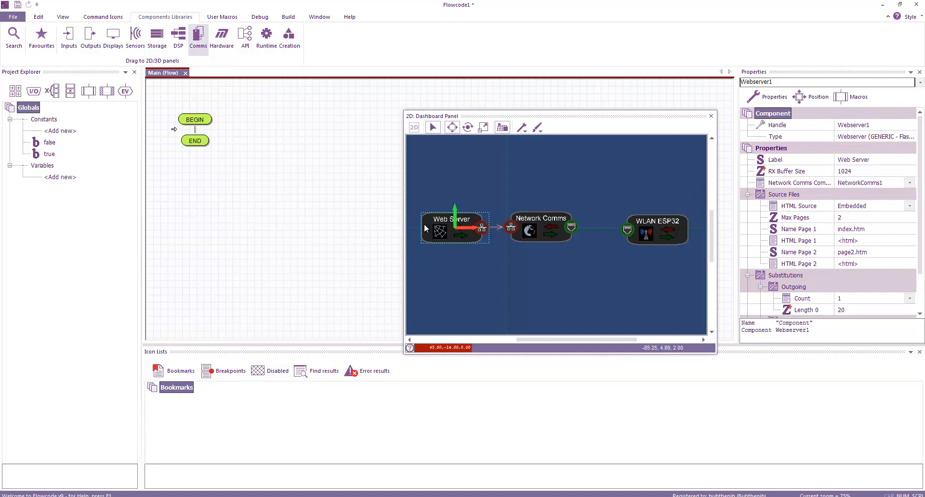
mouse_move(452, 223)
mouse_down()
mouse_move(438, 177)
mouse_move(459, 220)
mouse_up()
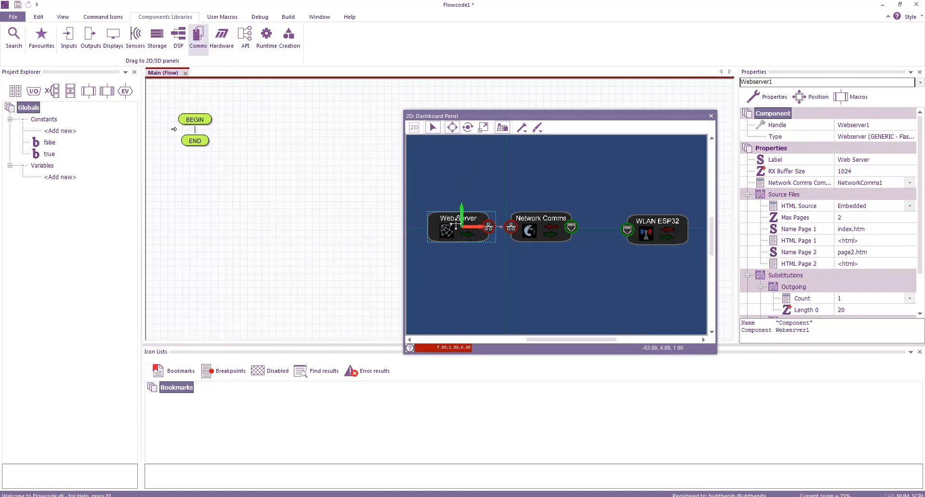
Set Network Comms' TCP/IP component to WLAN_ESP32 and line up WLAN ESP32 beside it.
drag(649, 233, 626, 229)
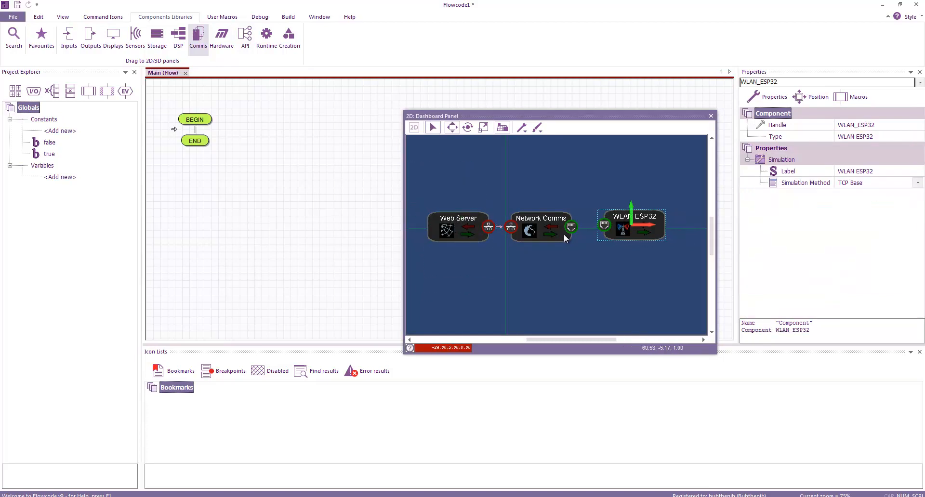
click(541, 228)
click(856, 159)
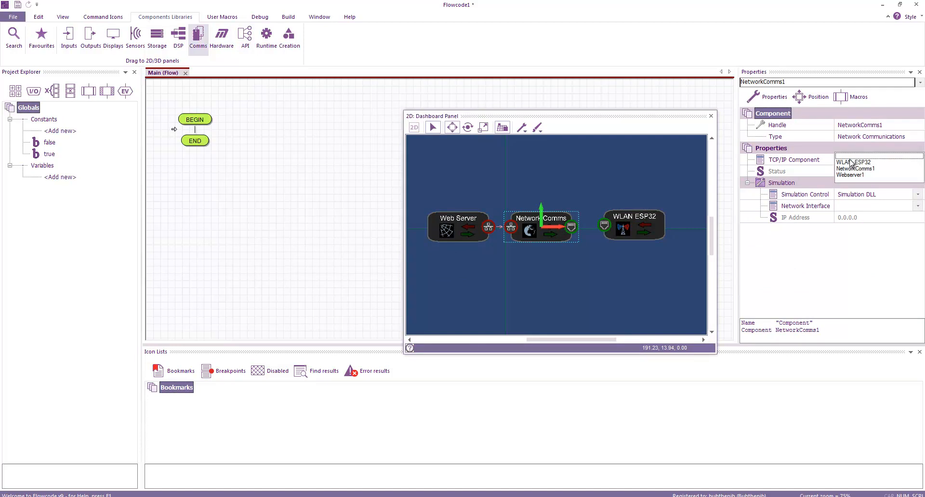
click(855, 163)
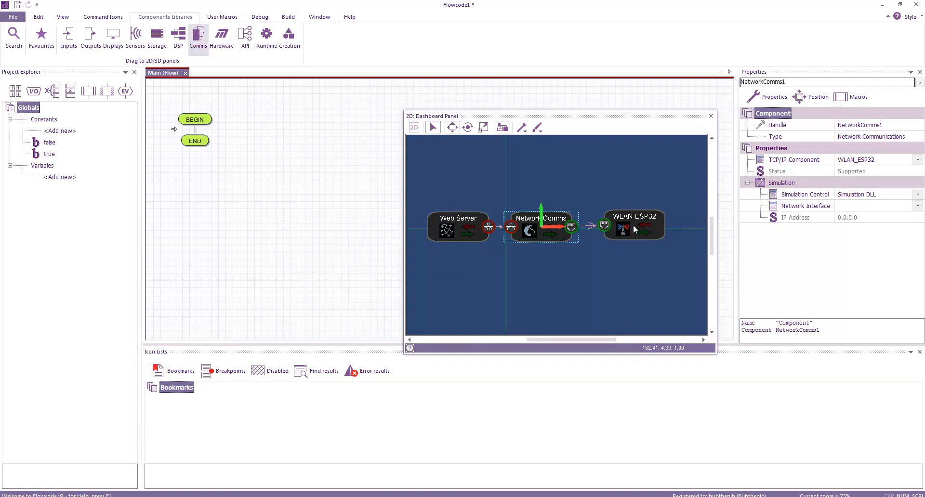
drag(631, 228, 623, 231)
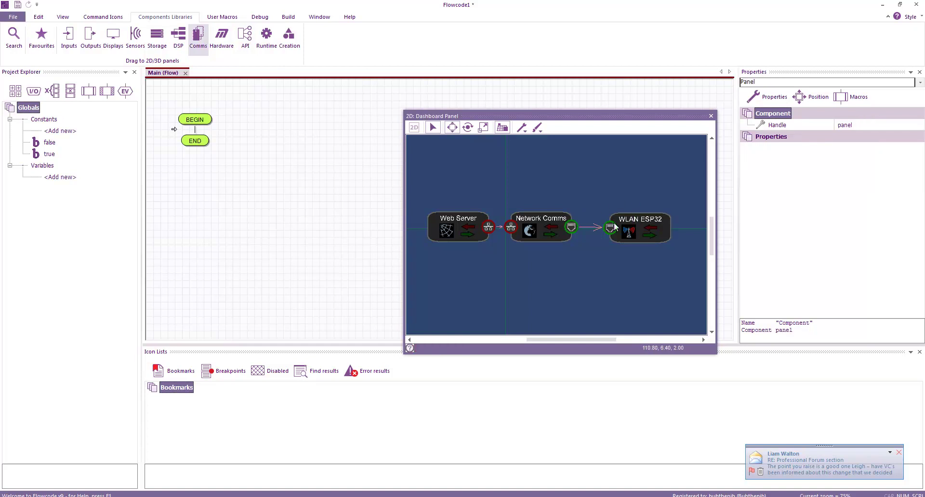
click(587, 167)
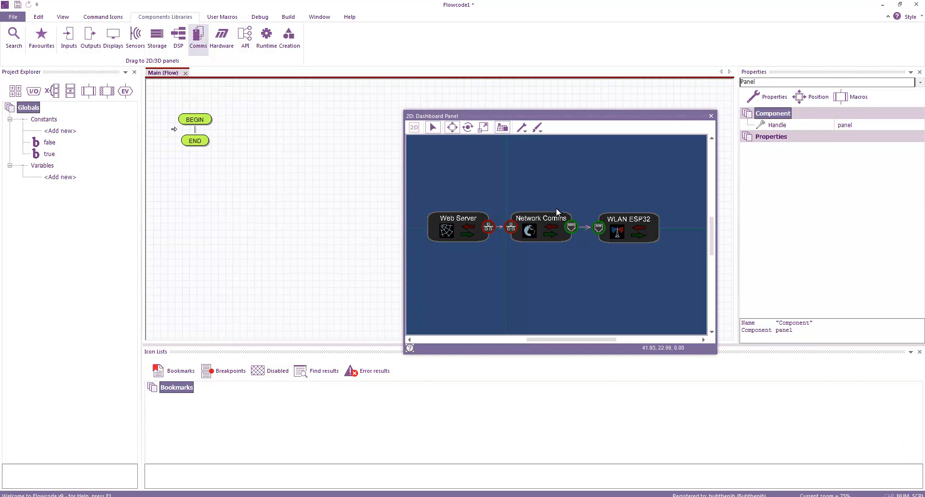
Add WLAN_ESP32 Initialise between BEGIN and END, then drop a ConnectToSSID call below it.
click(107, 90)
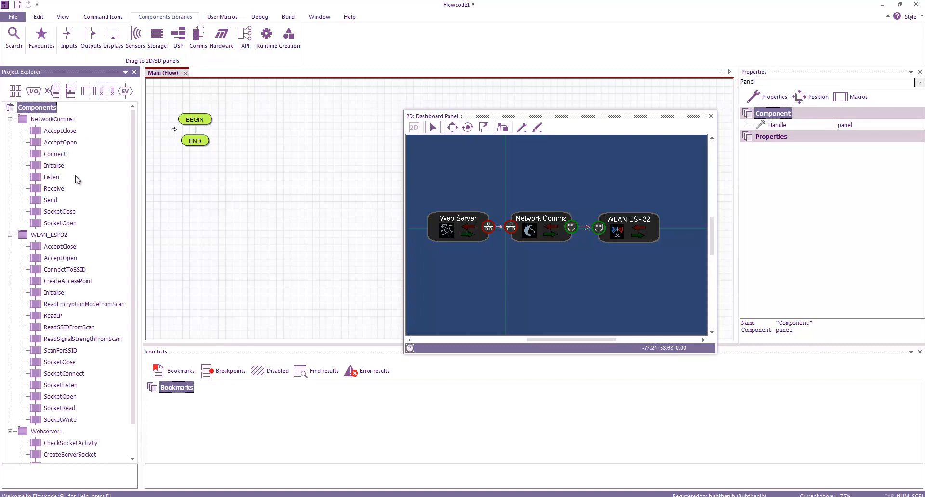
scroll(67, 152, down, 1)
drag(54, 258, 192, 149)
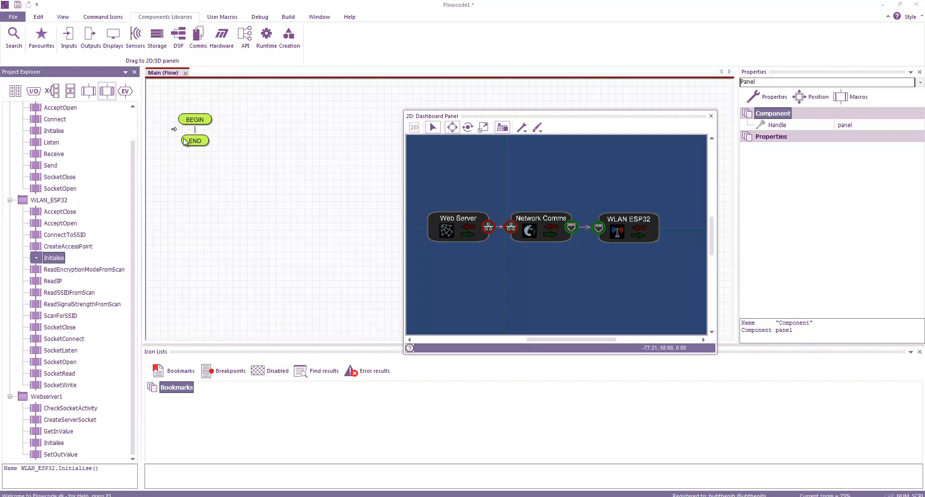
click(192, 150)
click(495, 357)
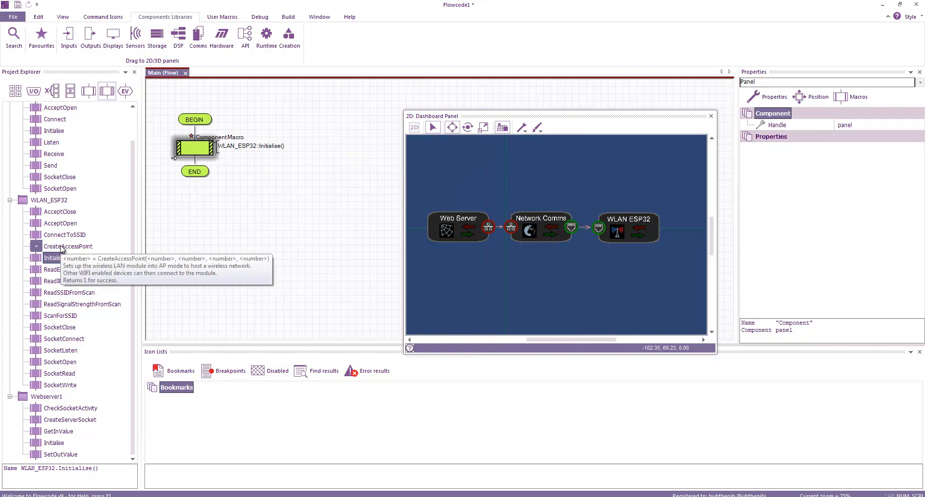
drag(65, 235, 203, 165)
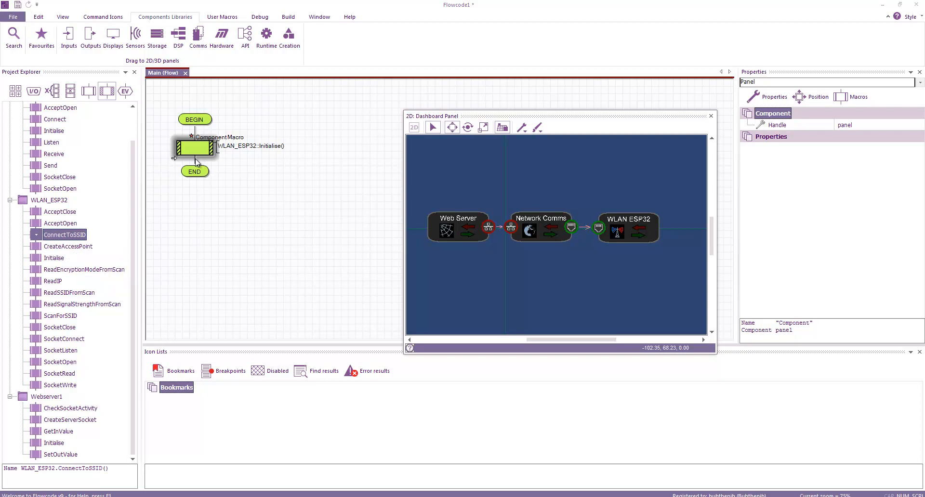
click(499, 281)
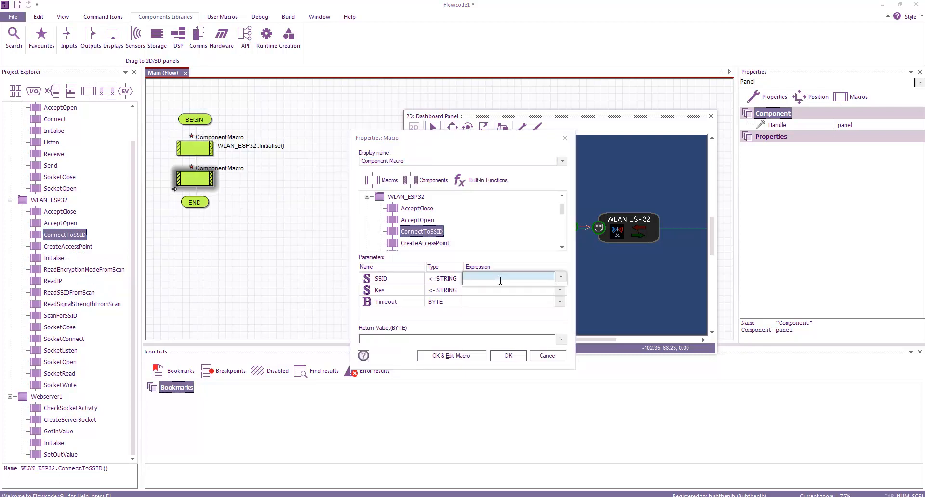
text("")
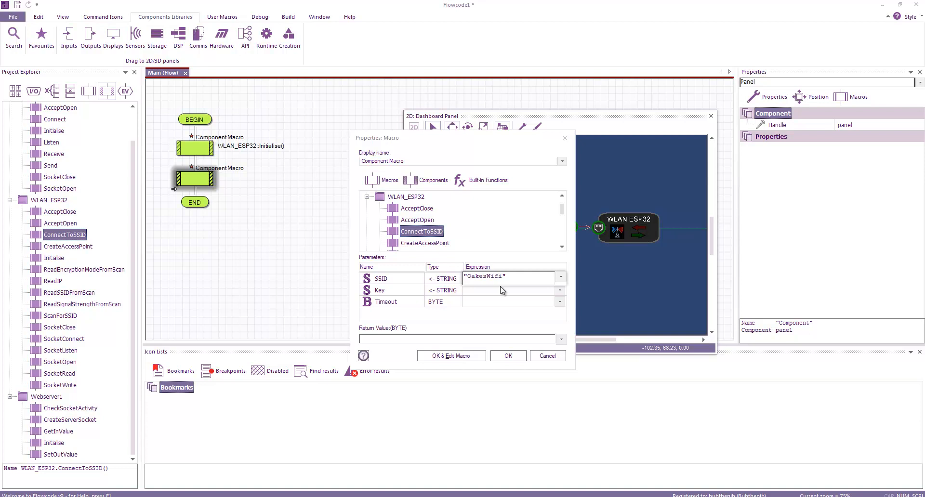
click(502, 290)
text("")
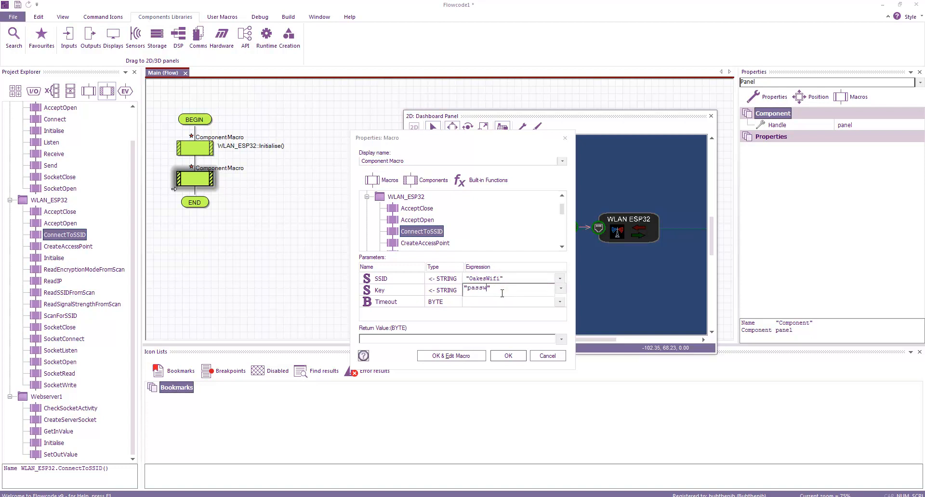
text(ord)
click(490, 304)
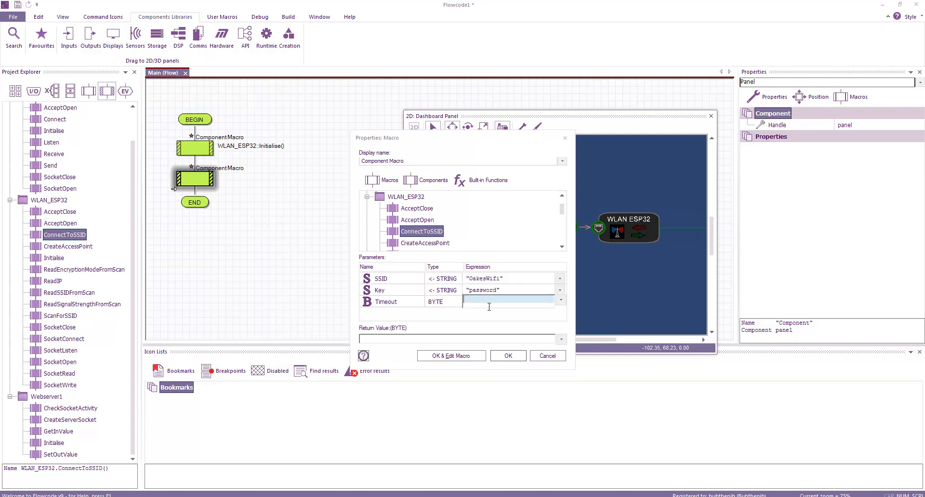
text(20)
click(509, 355)
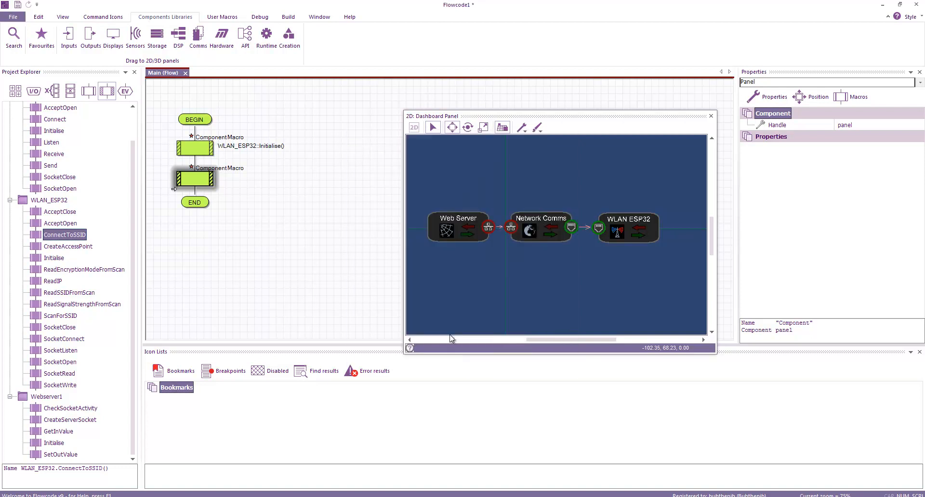
click(920, 352)
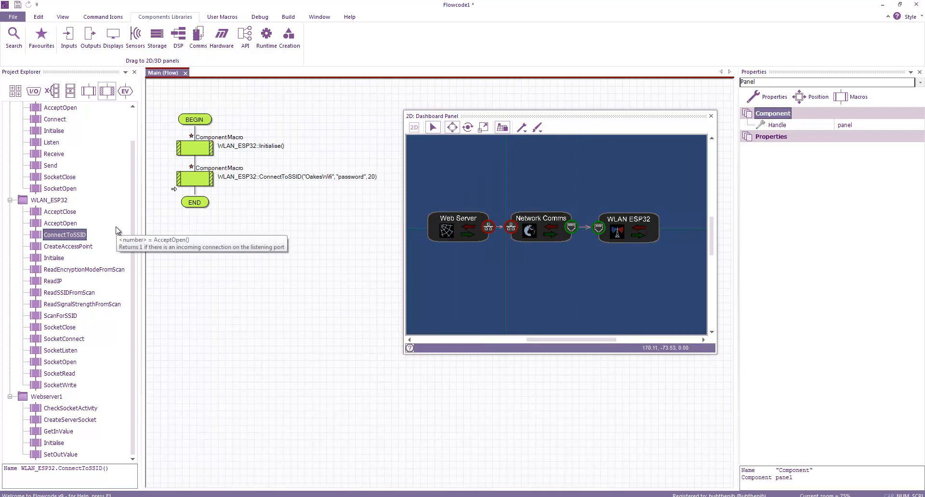
scroll(117, 230, up, 1)
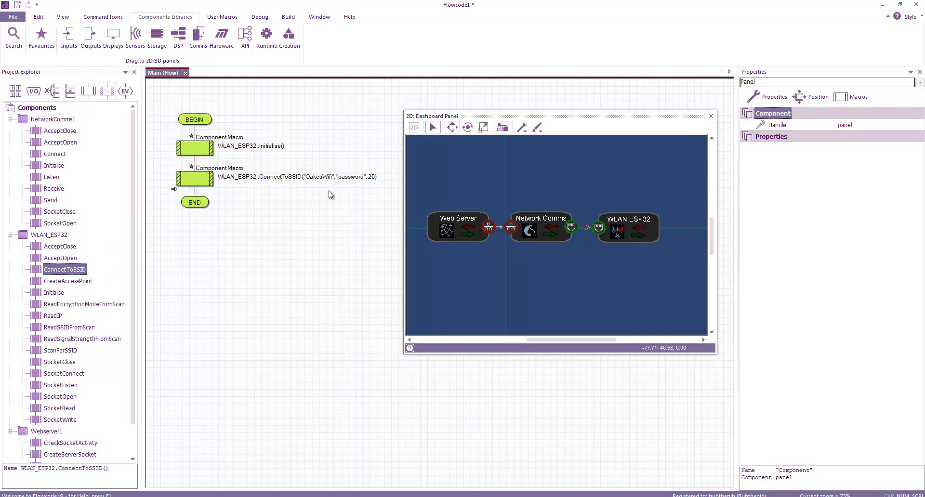
Add NetworkComms1 Initialise and Webserver1 CreateServerSocket on port 80 before END.
drag(54, 166, 194, 192)
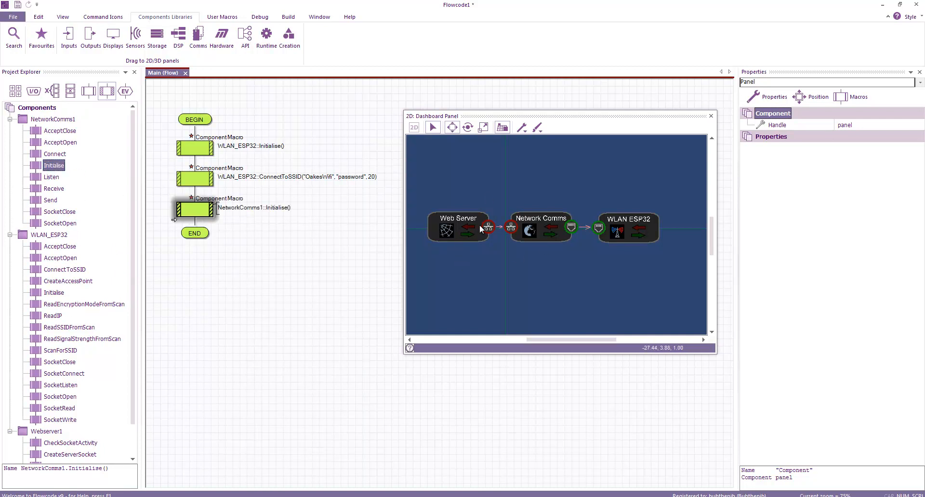
scroll(113, 286, down, 1)
drag(54, 443, 196, 230)
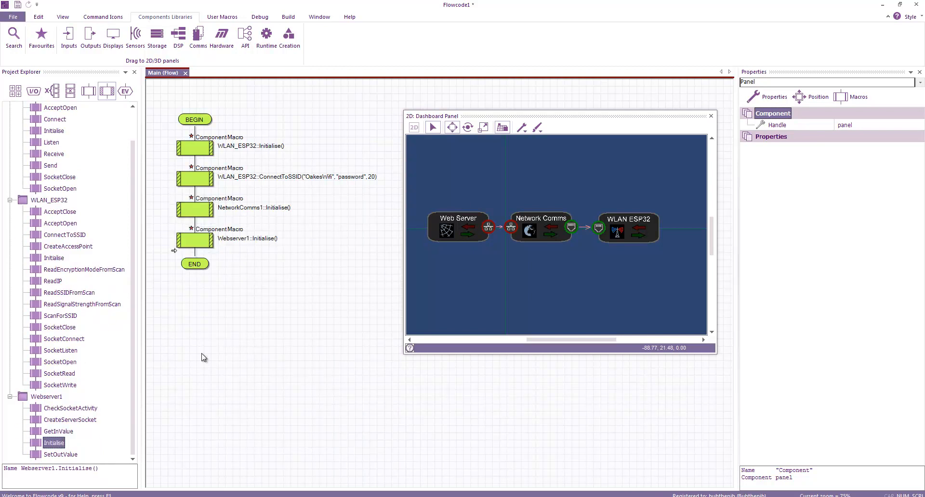
drag(70, 419, 195, 260)
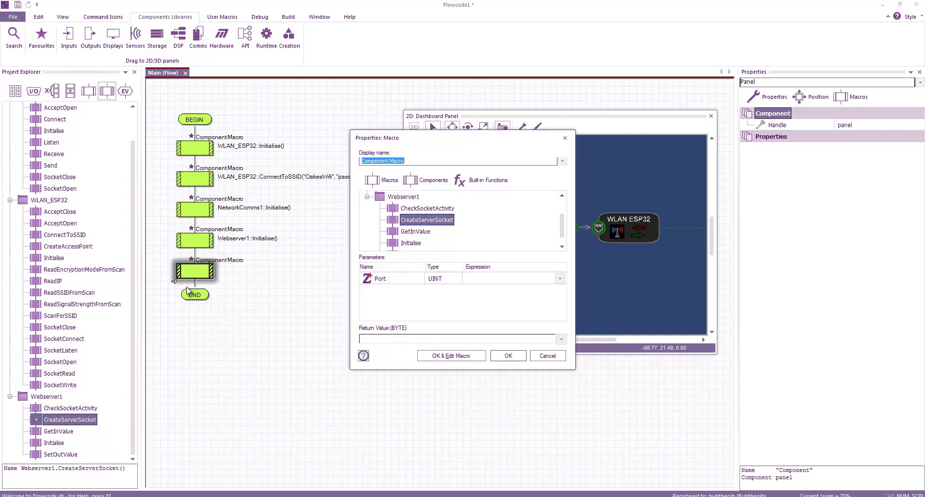
click(492, 279)
text(80)
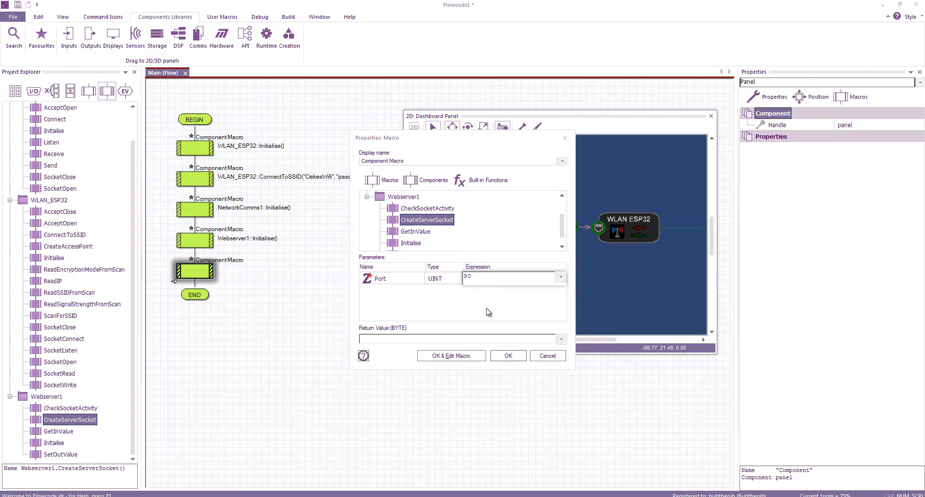
click(509, 356)
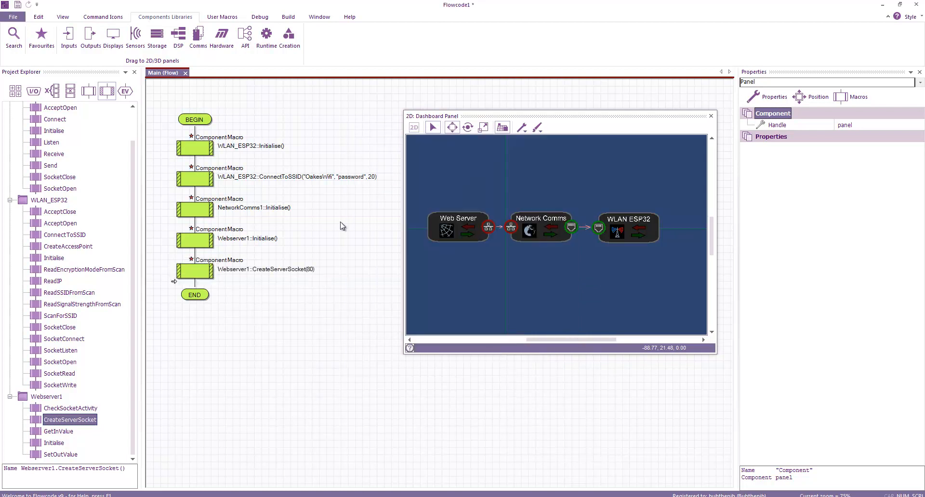
Add a loop after the socket creation containing a Webserver1 CheckSocketActivity call.
click(103, 17)
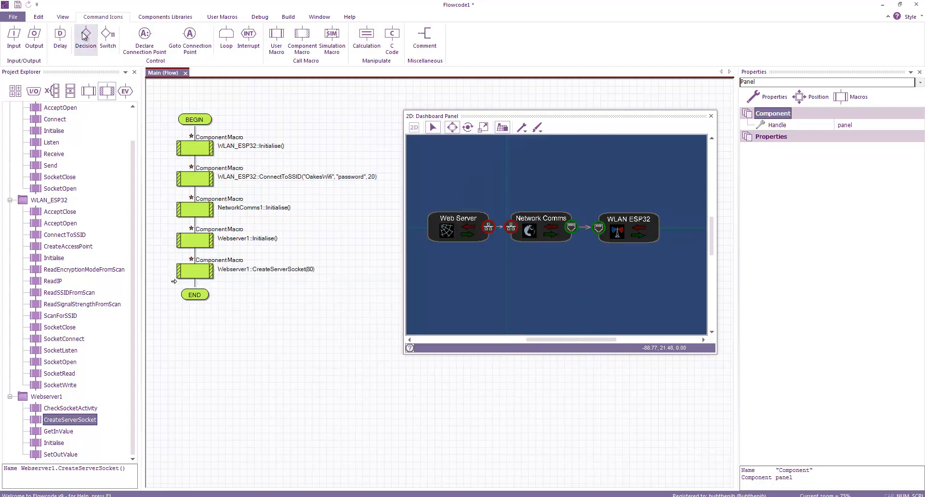
drag(226, 36, 217, 291)
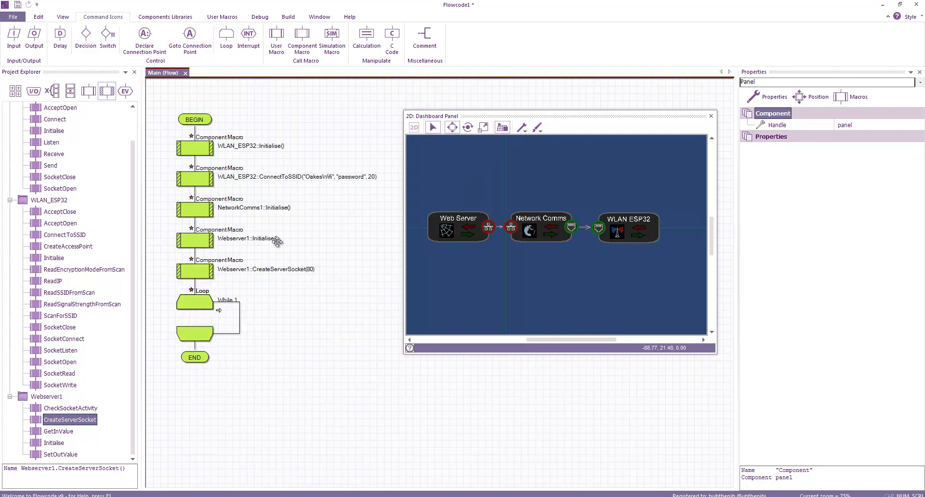
click(70, 408)
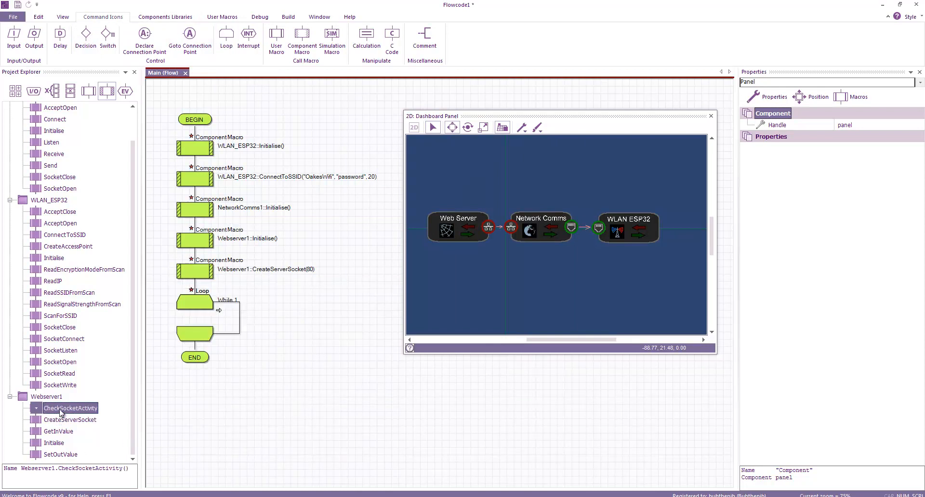
drag(70, 409, 231, 310)
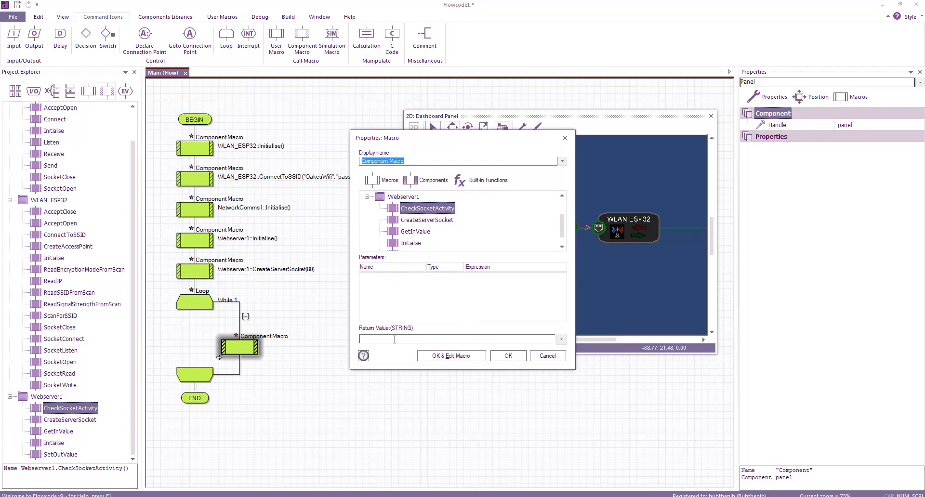
Create global string variable WebPageURL and store CheckSocketActivity's return value in it.
click(395, 341)
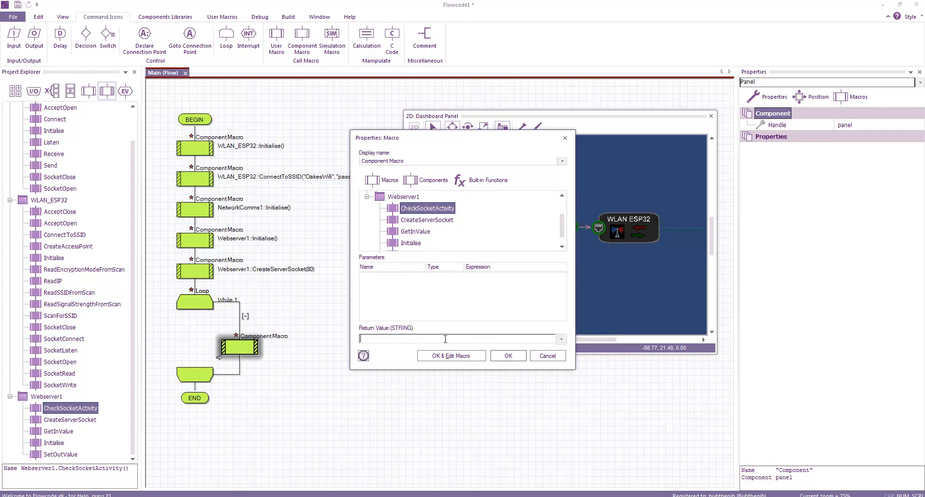
click(562, 341)
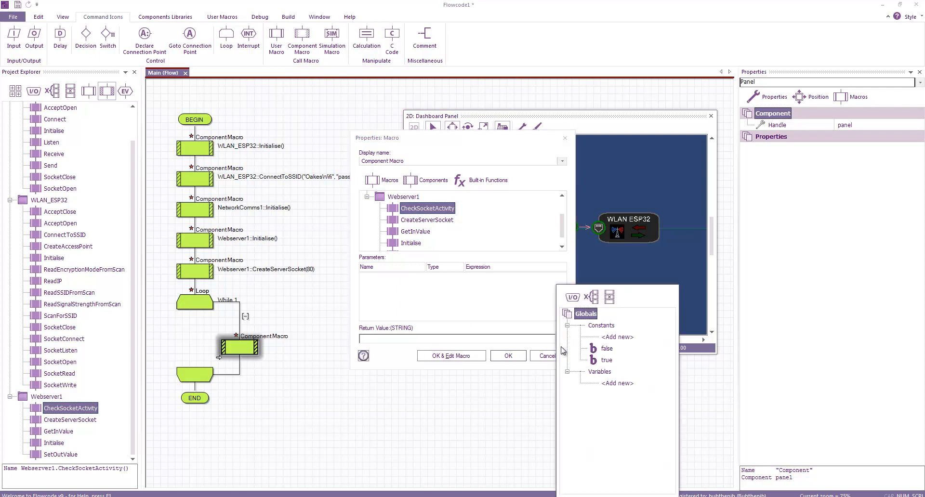
double_click(612, 385)
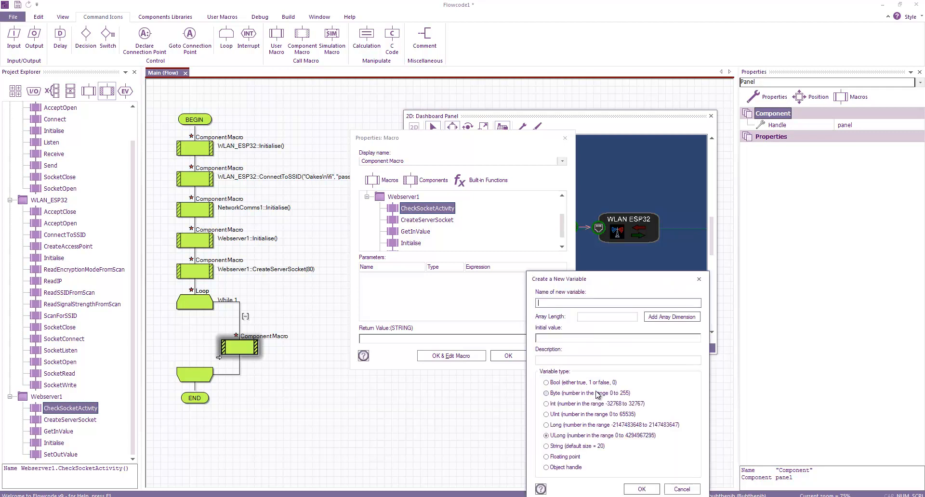
click(558, 304)
text(WebPageURL)
click(642, 490)
double_click(614, 390)
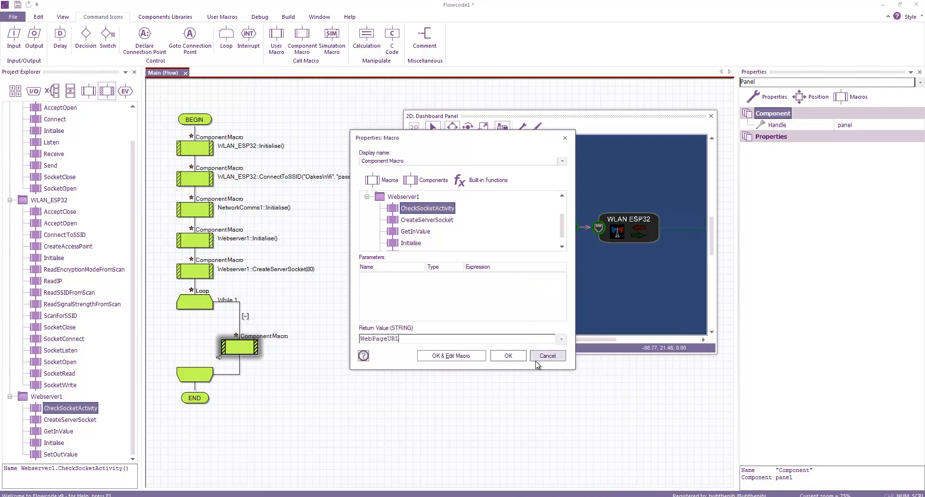
click(508, 356)
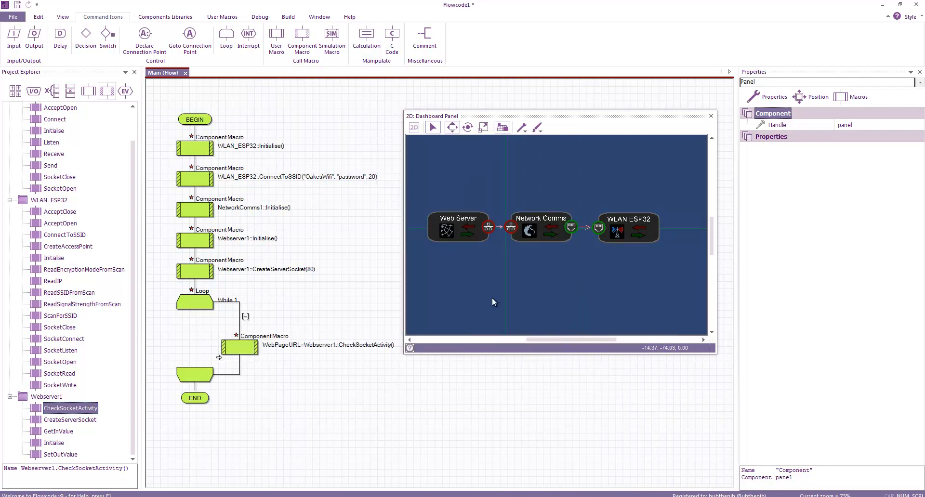
scroll(500, 207, up, 1)
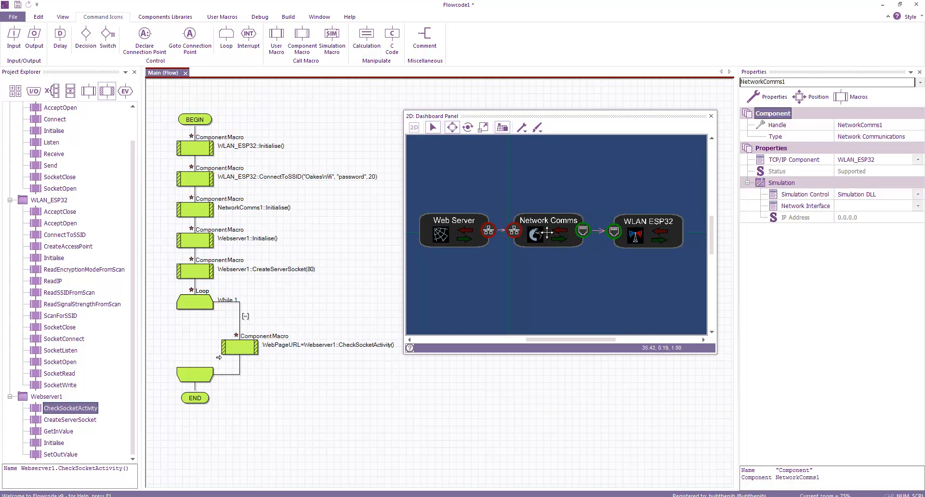
Set the Network Comms component to simulate using network interface 4.
click(541, 235)
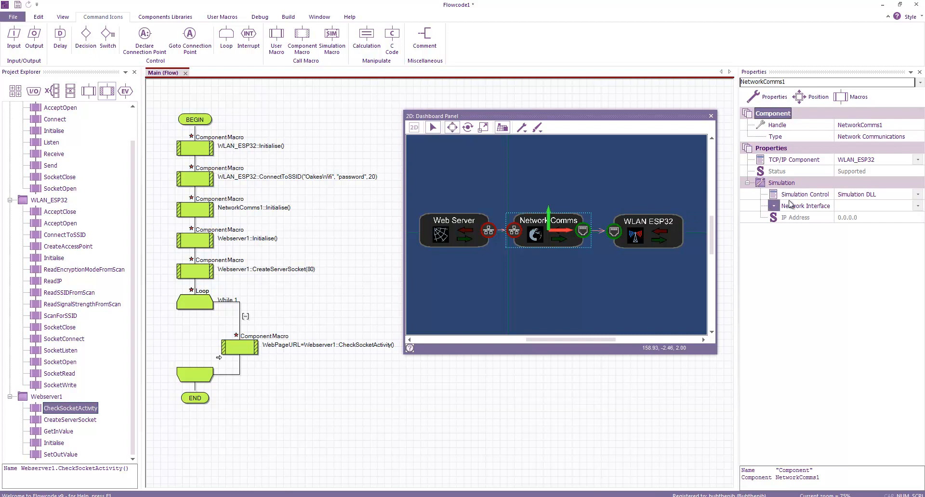
click(879, 206)
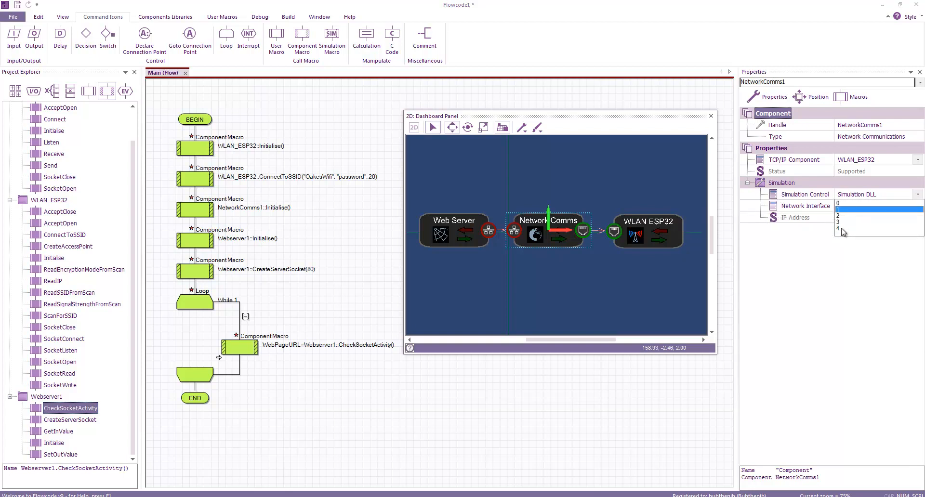
click(841, 229)
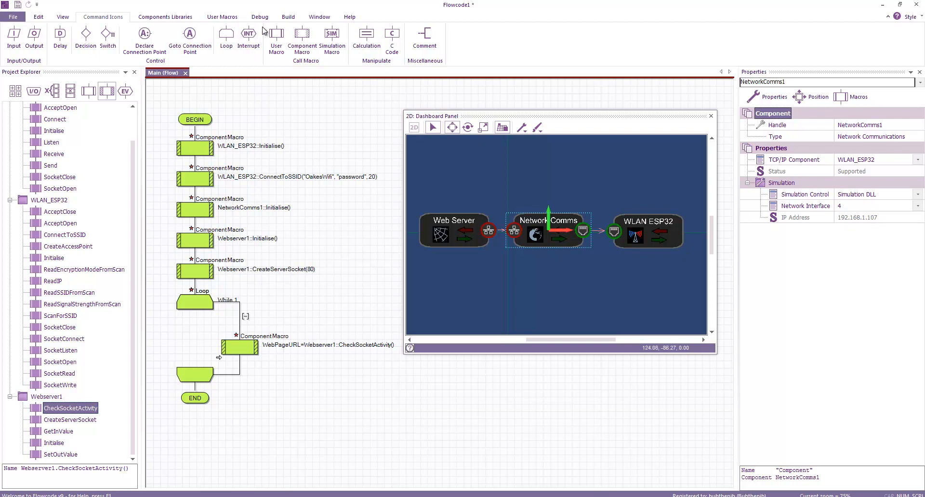
Start simulating the web server flowchart from the Debug tools and launch a browser window.
click(288, 17)
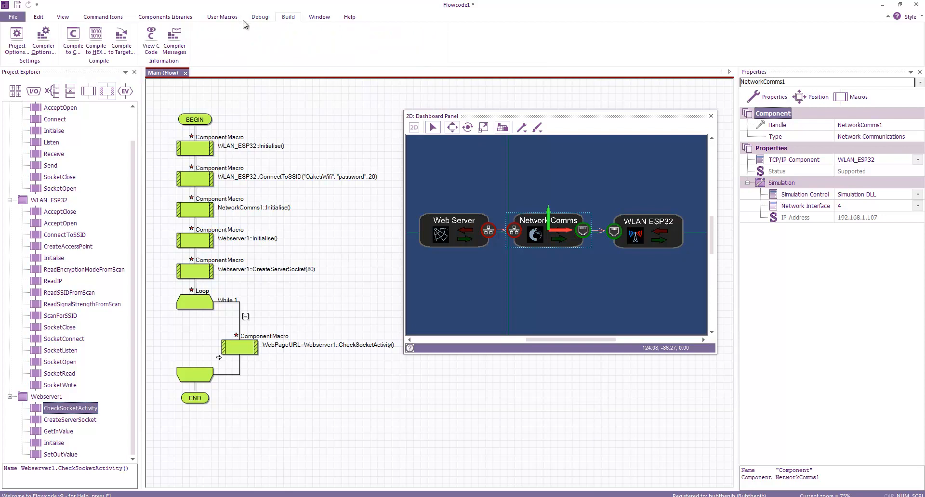
click(260, 17)
click(62, 35)
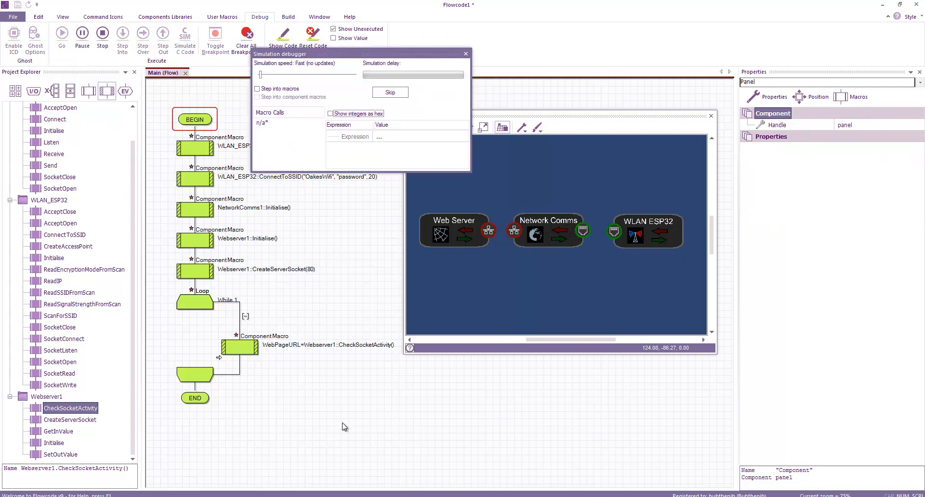
right_click(156, 495)
click(157, 461)
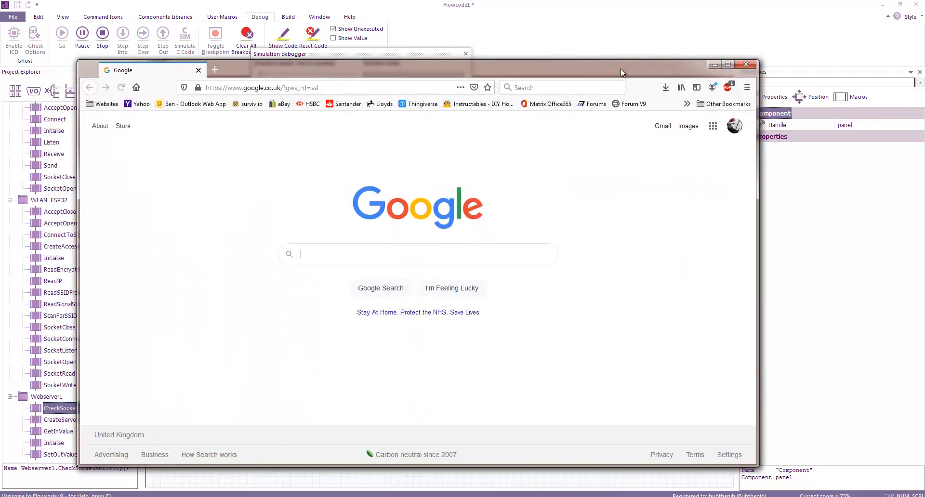
Load the simulated web server at 192.168.1.107 in Firefox.
drag(550, 58, 556, 66)
click(318, 84)
text(1)
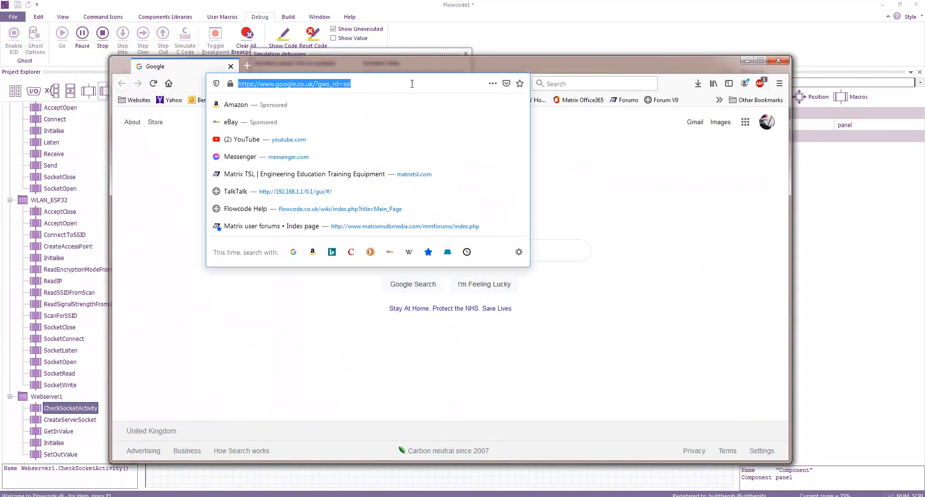
text(92.168.1)
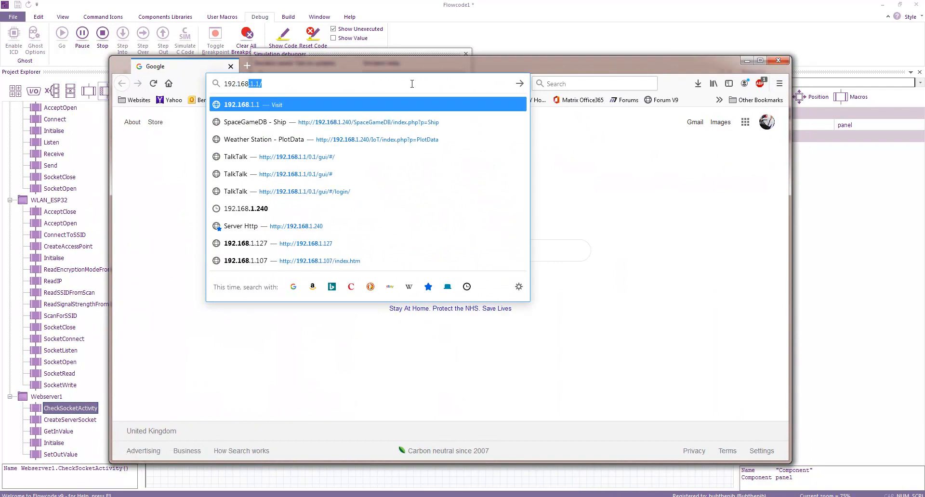
text(.107)
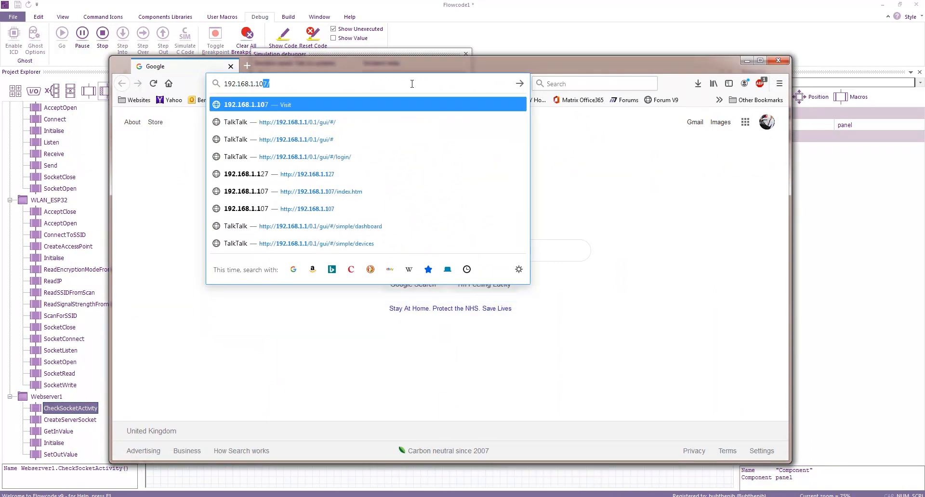
key(Return)
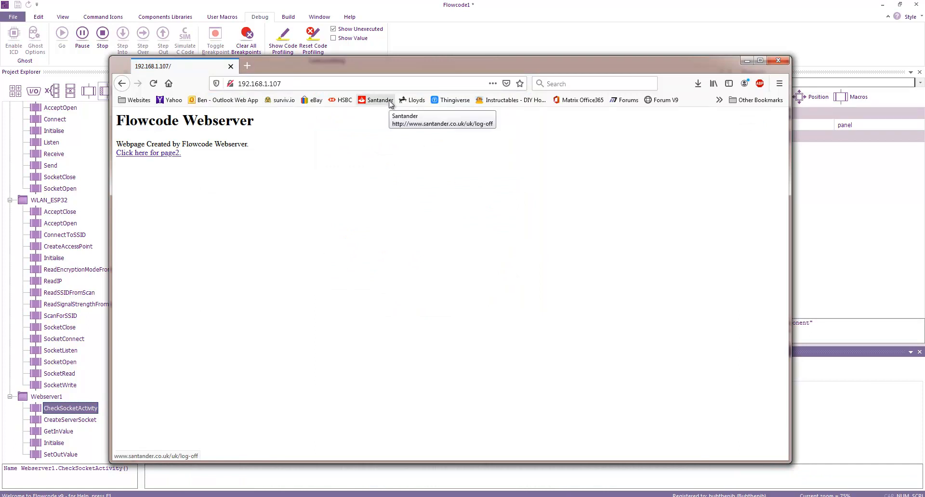
drag(391, 64, 394, 46)
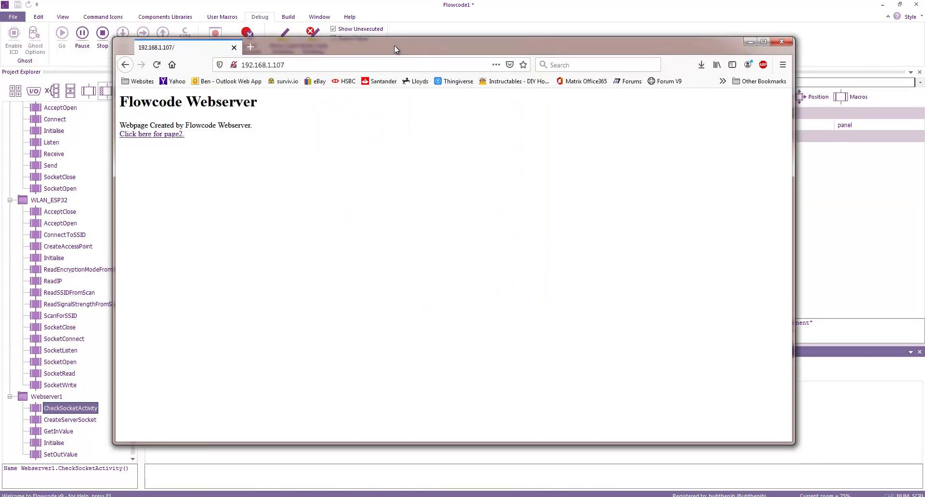
Navigate between the served page2 and index pages via their links, ending on the index.
click(180, 136)
click(172, 137)
click(171, 138)
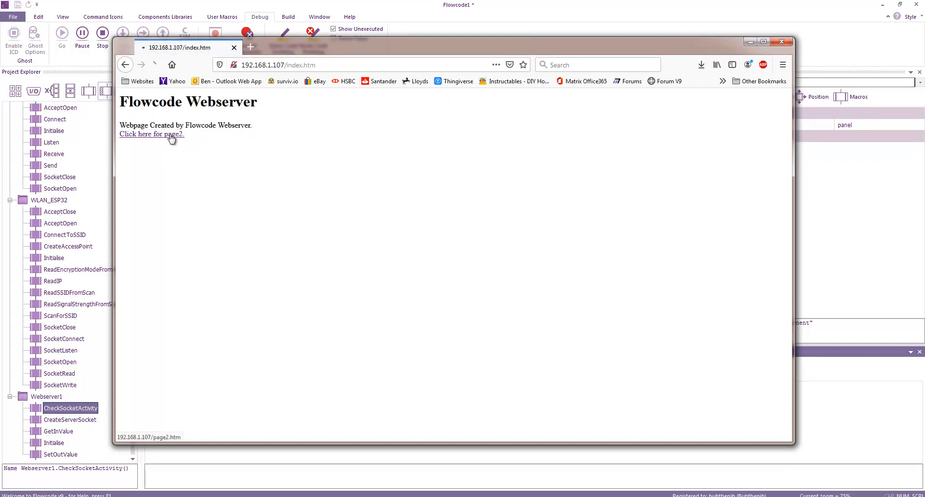
click(166, 136)
click(165, 138)
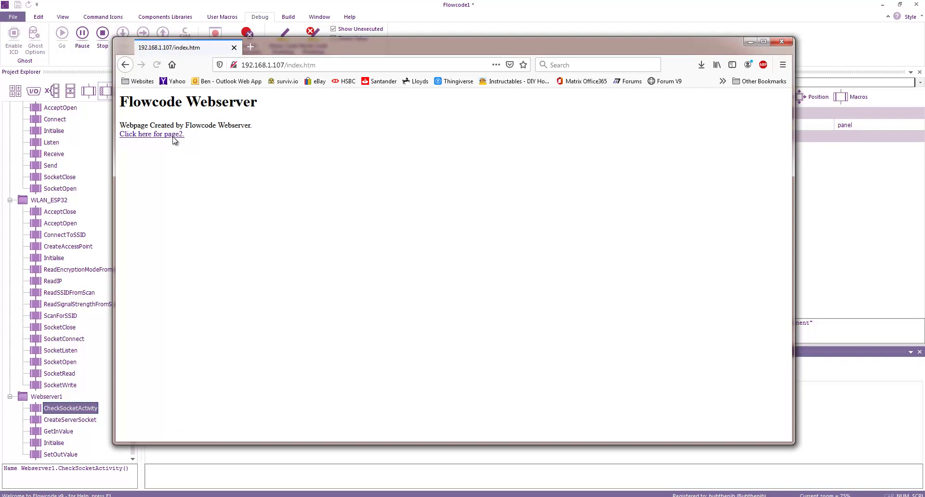
Close the browser, stop the simulation and bring up the Build project options.
click(782, 41)
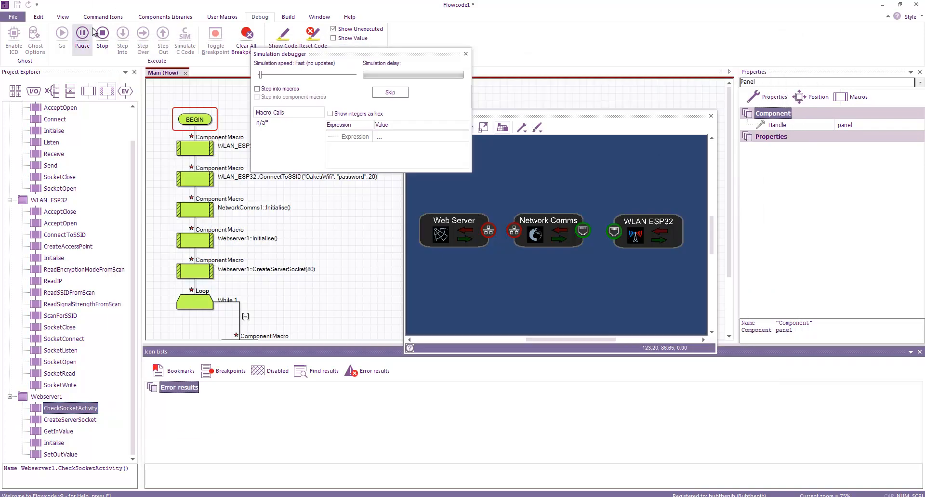
click(103, 34)
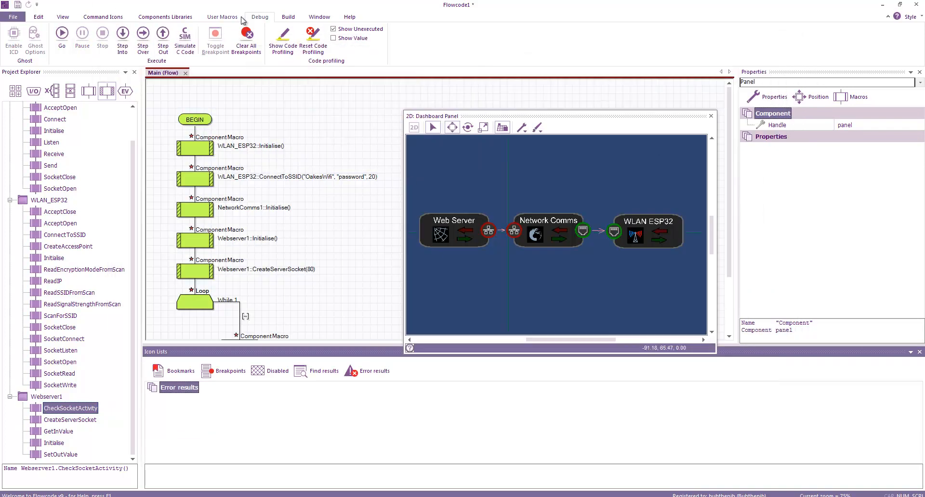
click(287, 17)
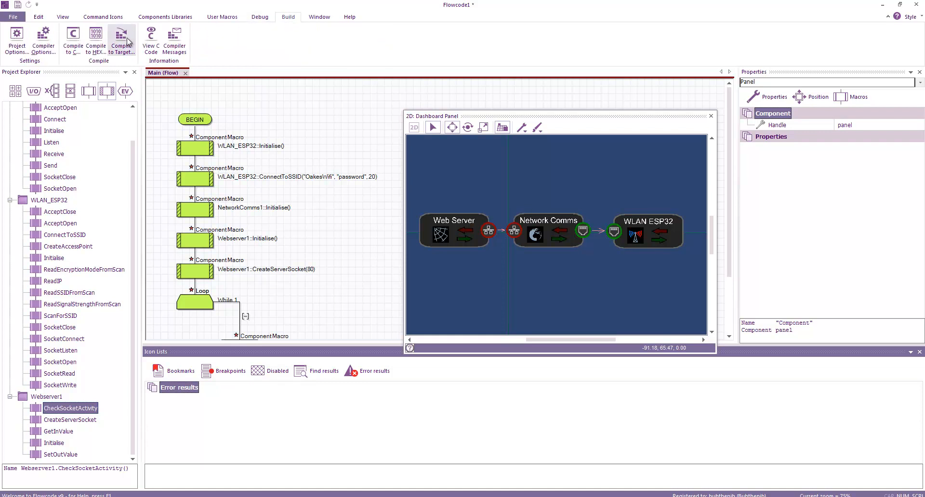
click(16, 40)
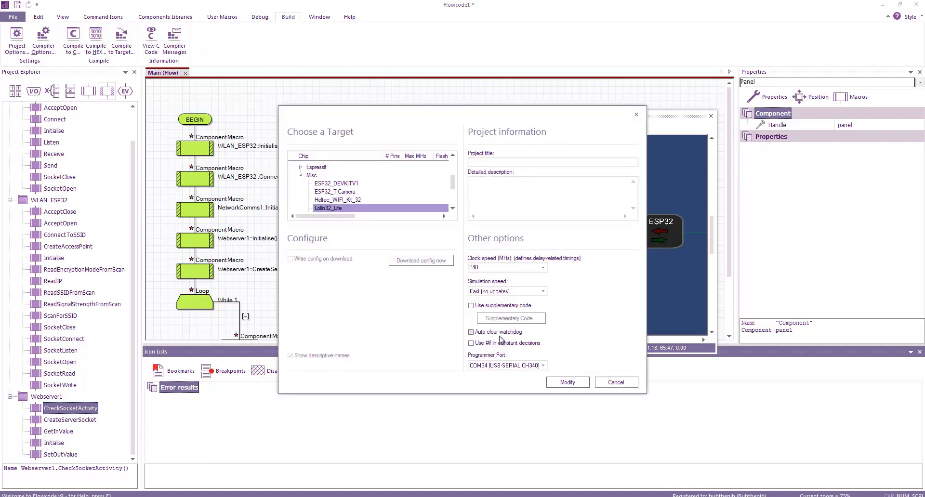
Accept programmer port COM34 in project options and compile the program to the board.
click(517, 366)
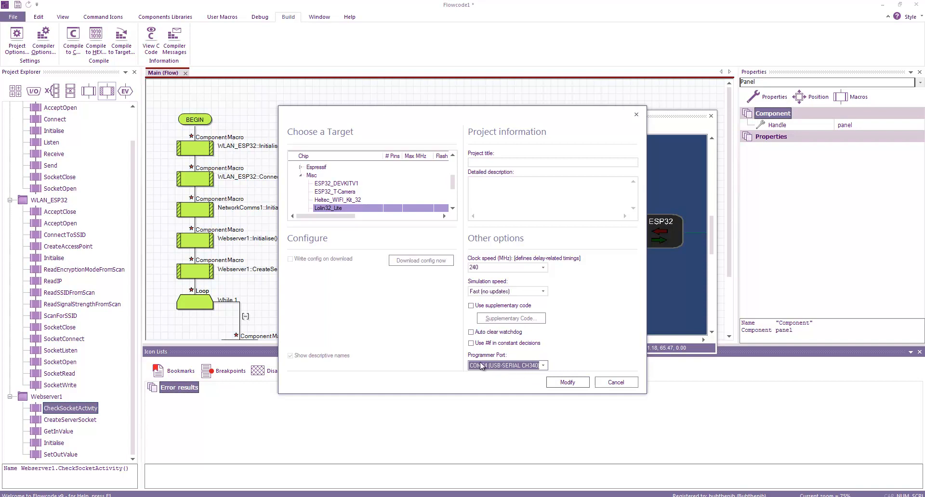
click(567, 382)
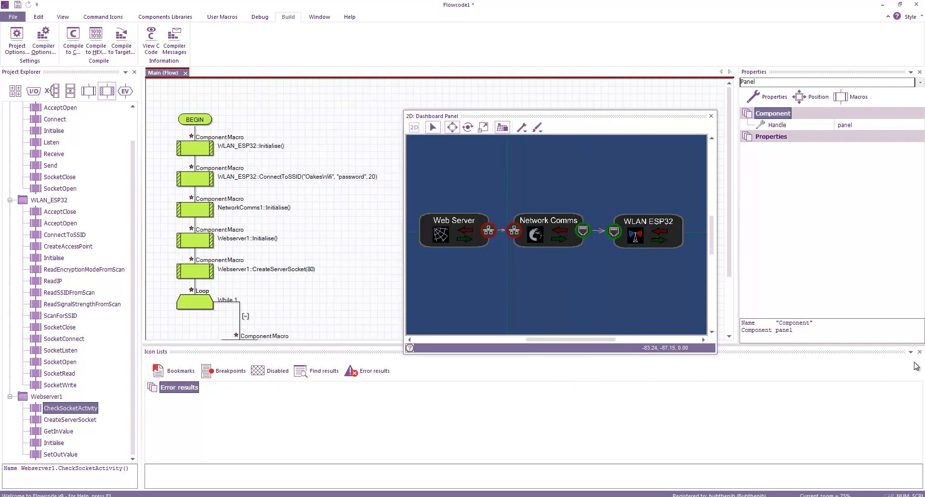
click(918, 352)
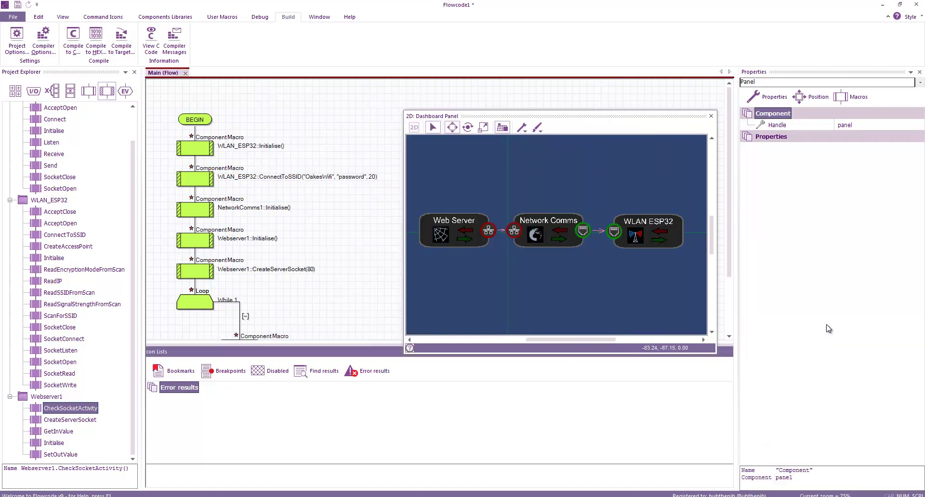
click(121, 39)
Confirm the compile prompt and save over Flowcode1.fcfx so flashing to the board completes.
click(474, 277)
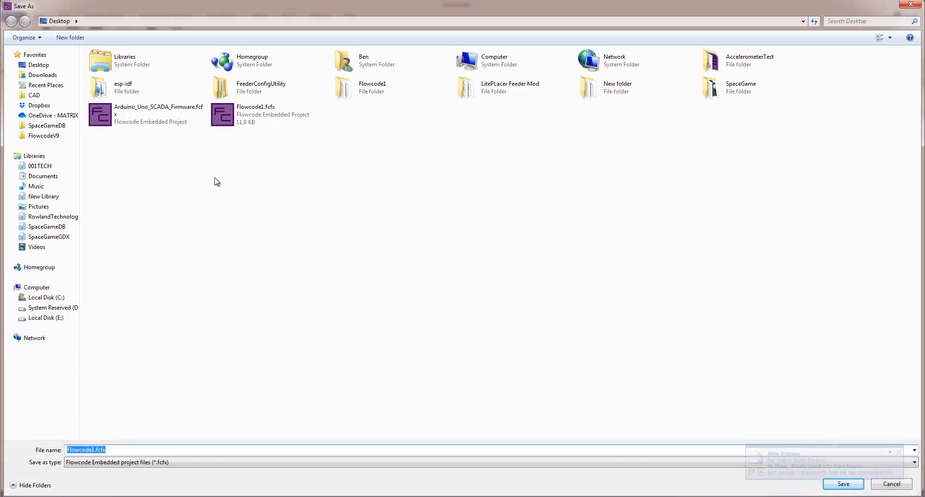
double_click(250, 116)
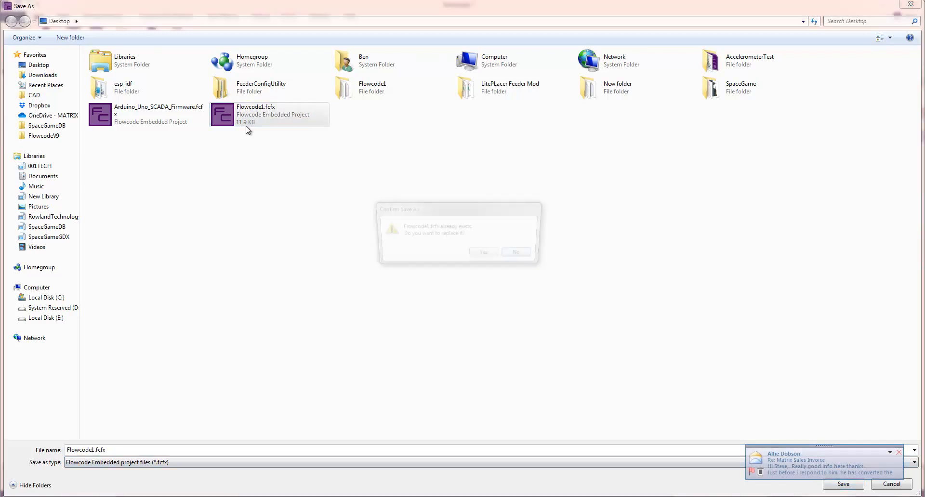
click(485, 254)
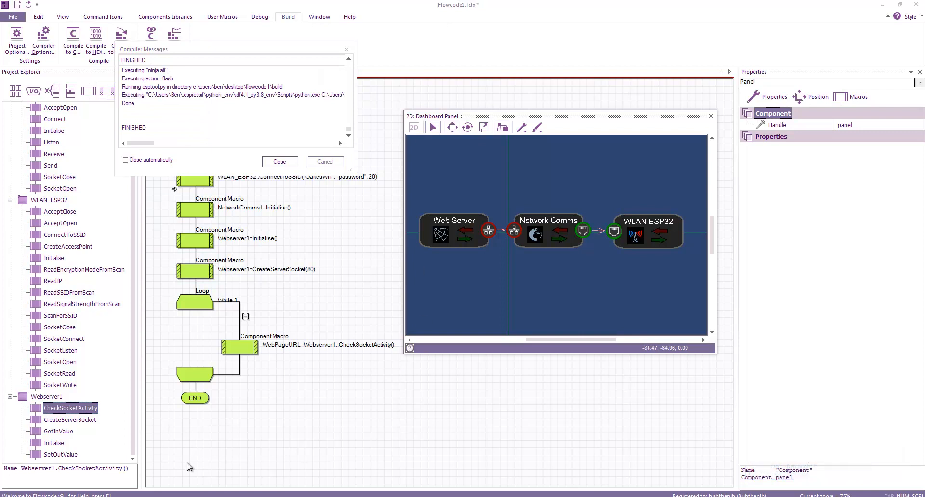
Launch a new Mozilla Firefox window from the taskbar to reach the board at 192.168.1.127.
right_click(163, 496)
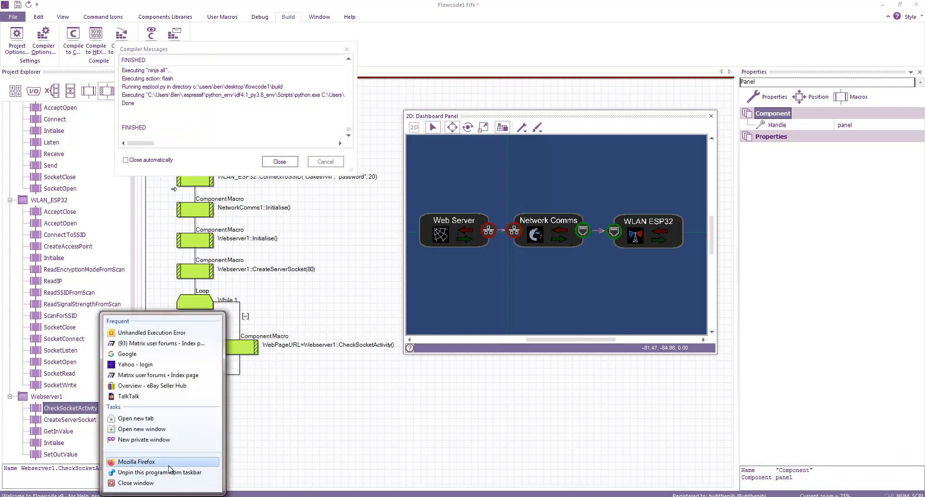
click(136, 462)
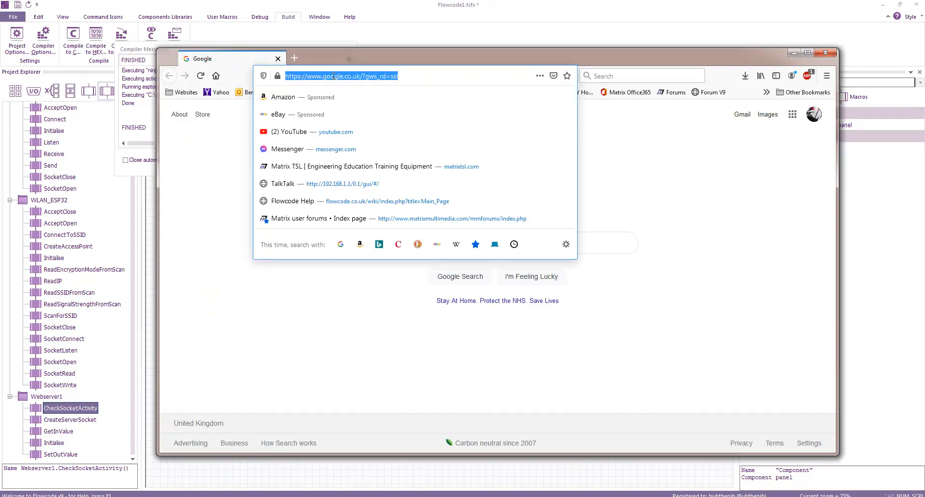
text(192.168.)
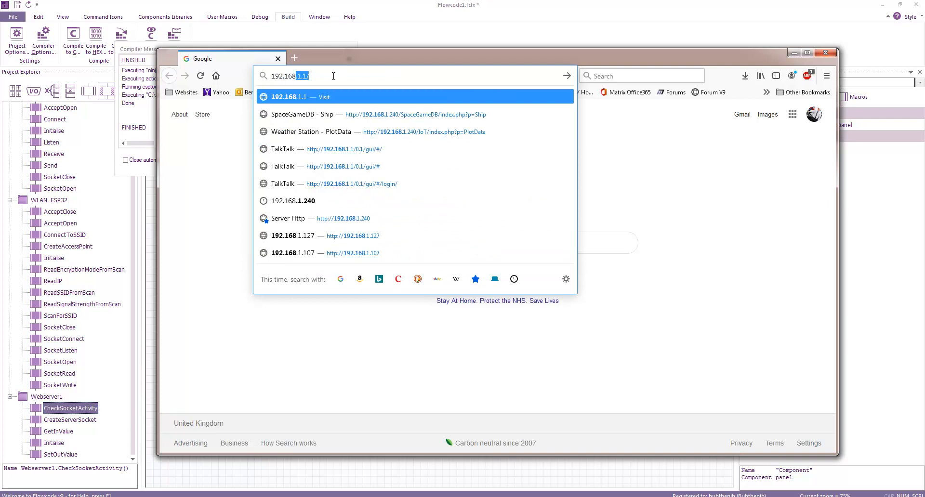
text(1.)
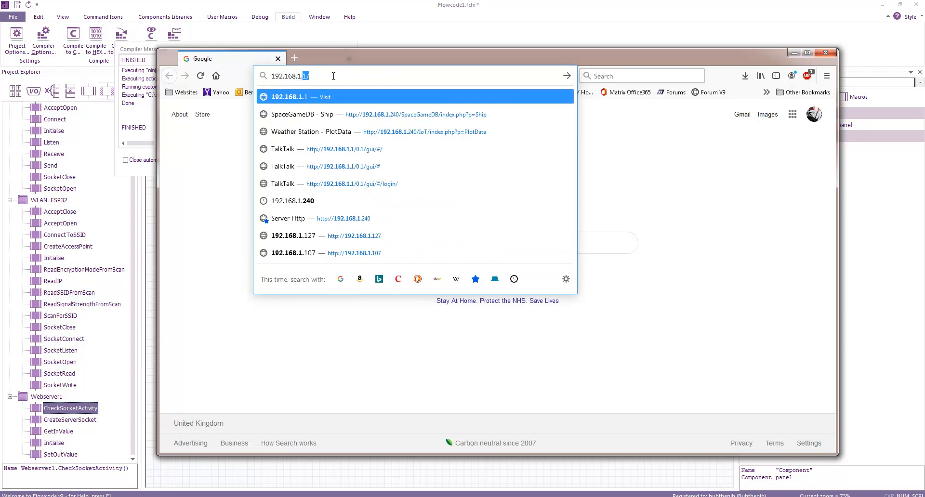
text(127/)
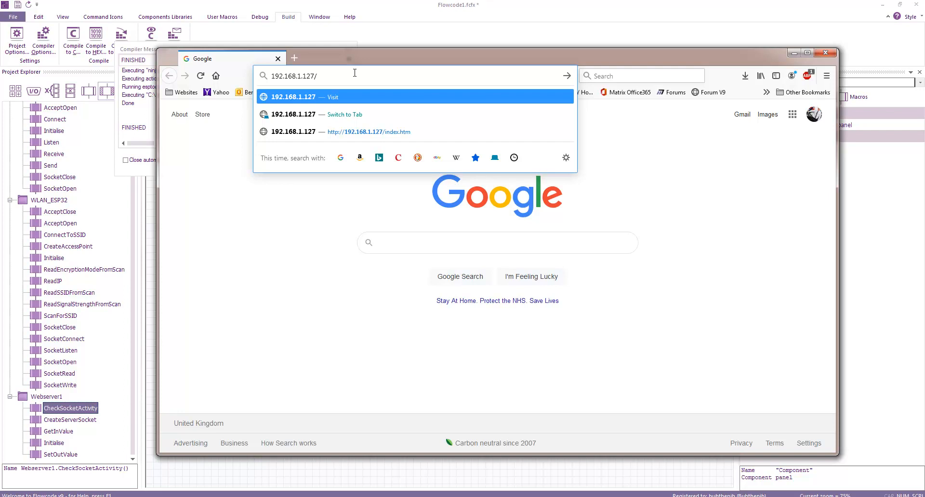
Load 192.168.1.127, switch between page2.htm and index.htm via their links several times, then leave the browser.
key(Return)
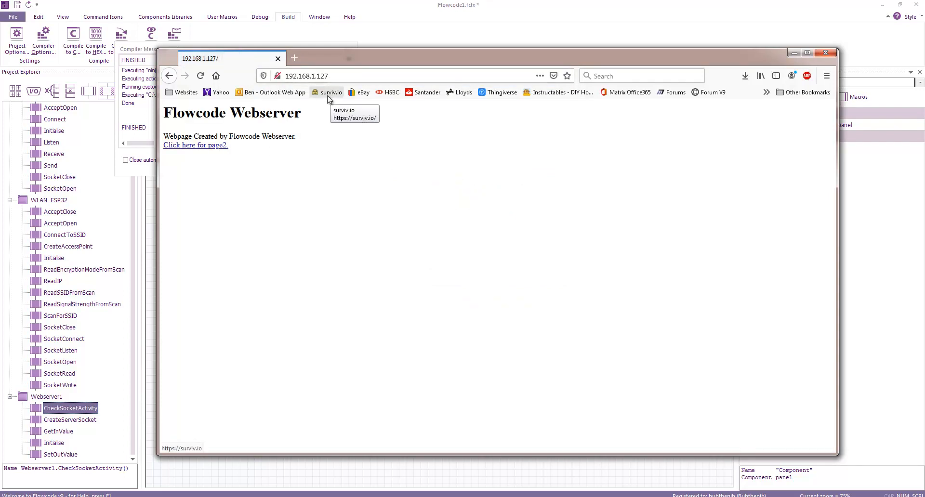
click(205, 147)
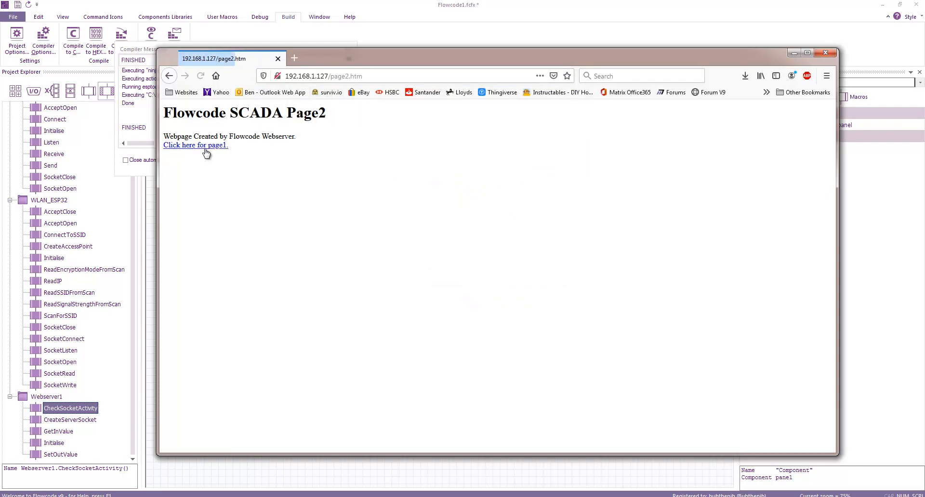
click(206, 147)
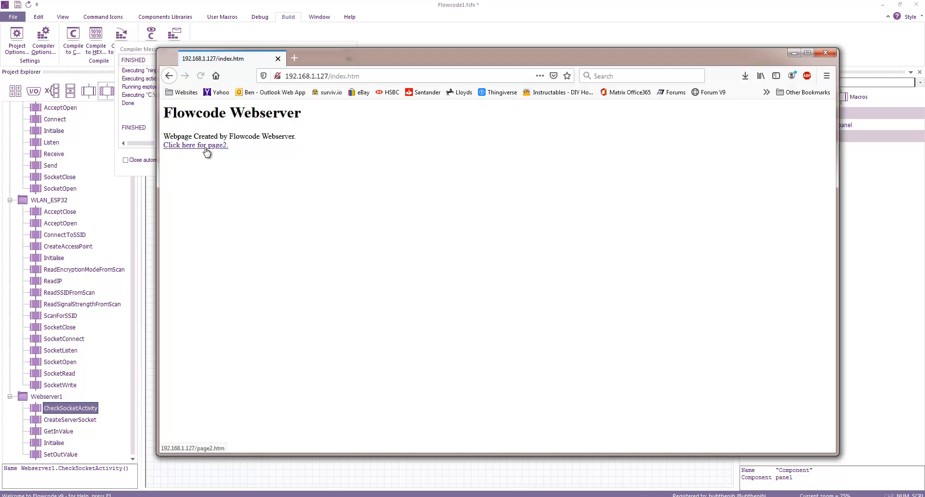
click(206, 147)
click(206, 147)
click(207, 147)
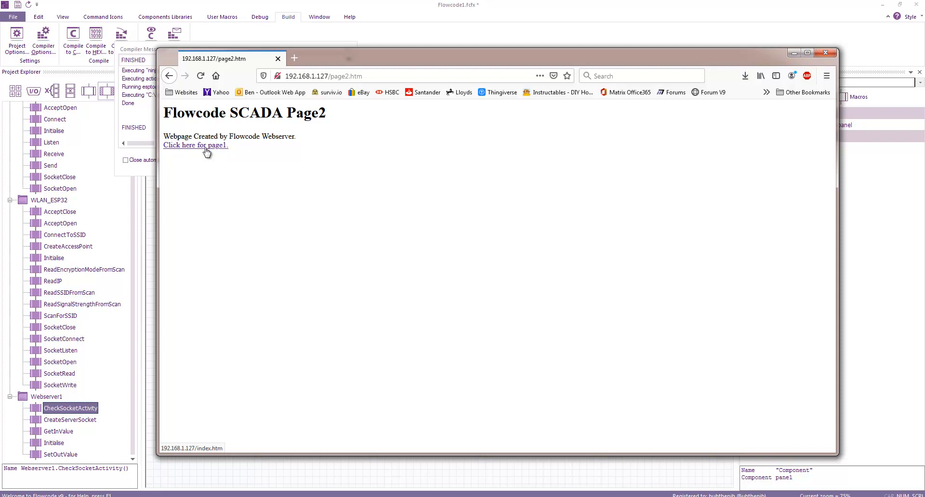
click(206, 147)
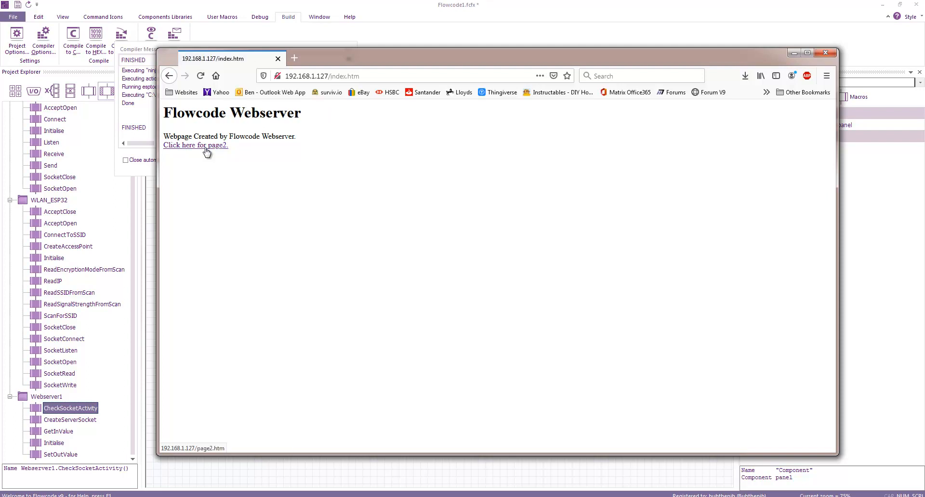
key(alt+Tab)
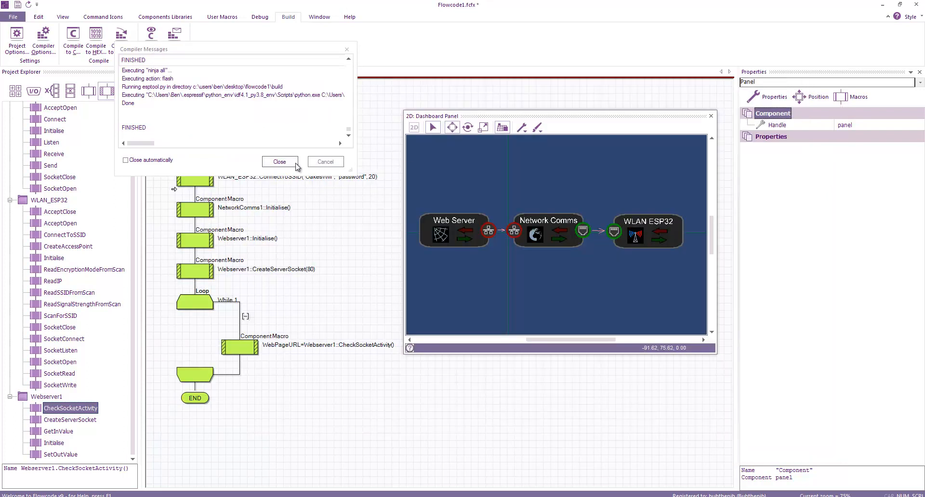
Dismiss the compiler messages and review the Web Server's embedded page 1 HTML in its editor.
click(281, 162)
click(456, 230)
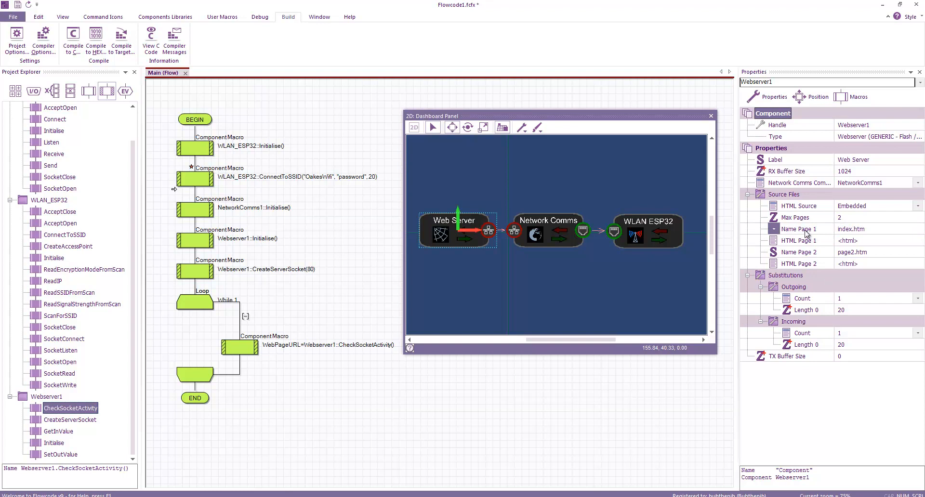
click(853, 241)
mouse_move(835, 295)
mouse_down()
mouse_move(698, 370)
mouse_move(744, 293)
mouse_up()
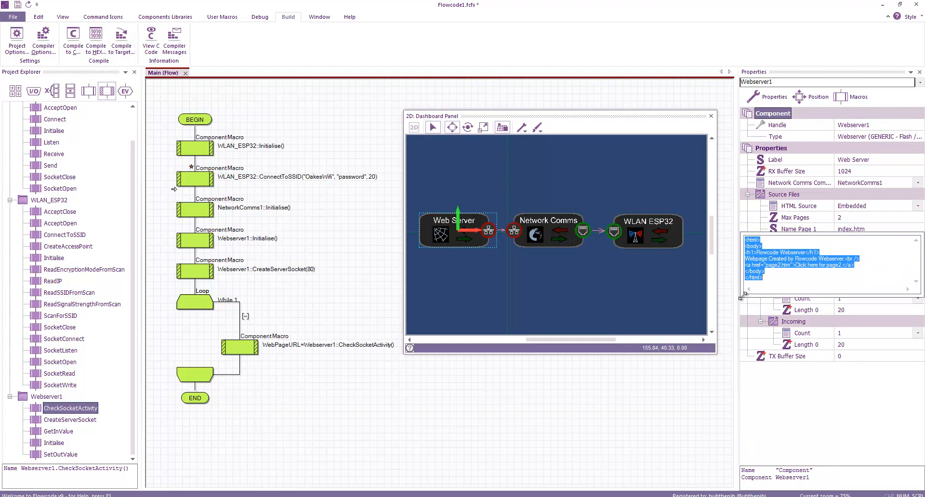
click(761, 395)
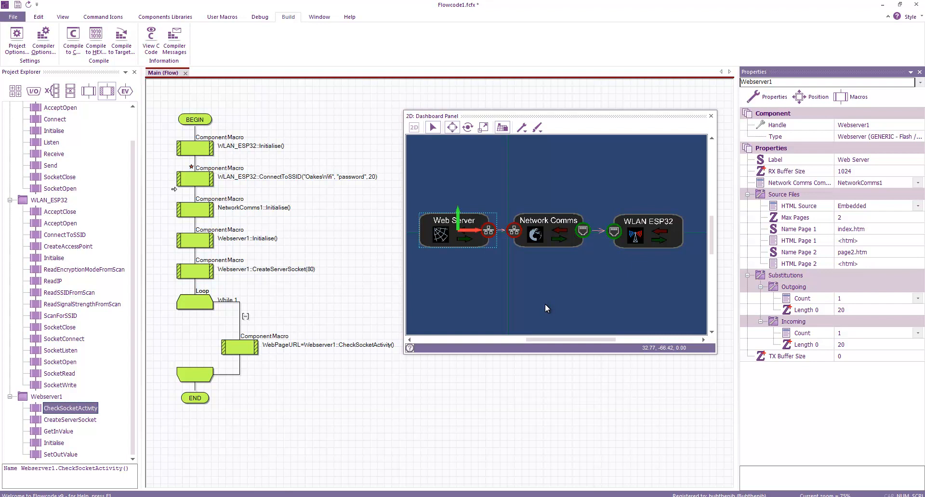
click(493, 181)
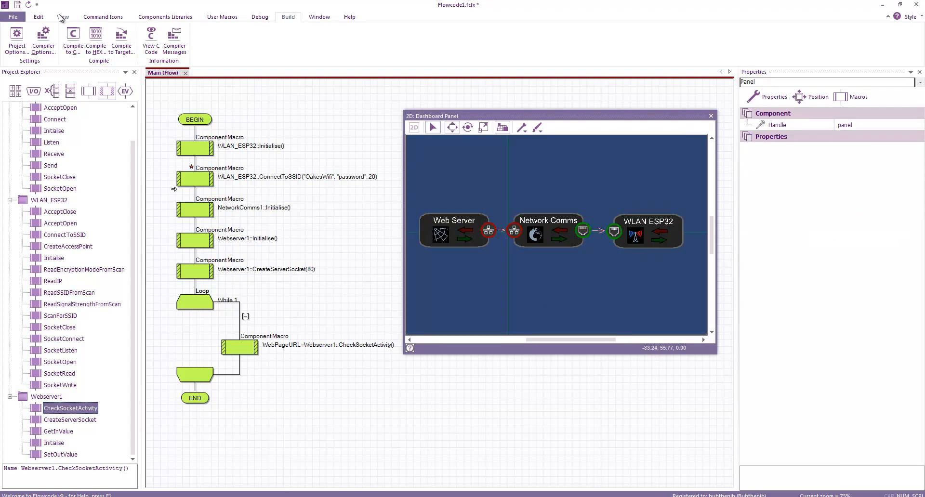
Add a File (SD/SDHC Card) component from Storage onto the dashboard as FileSD1 above Network Comms.
click(165, 16)
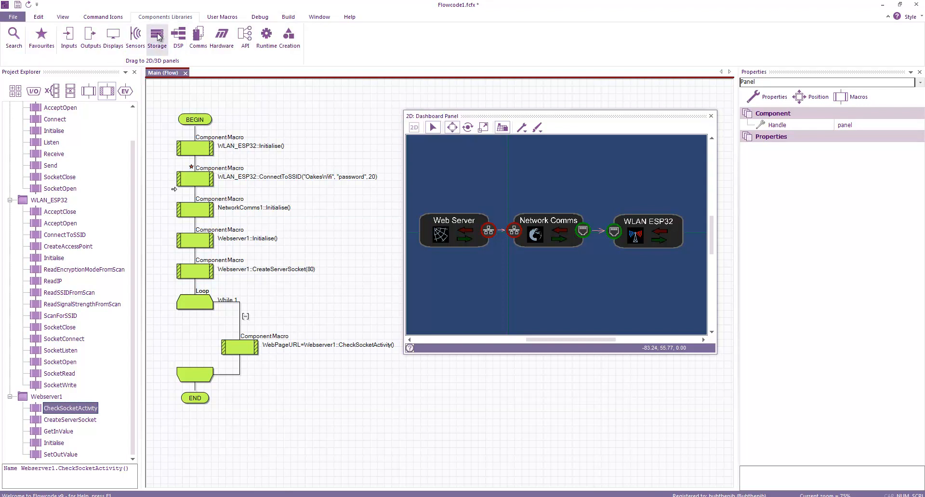
click(157, 37)
scroll(174, 125, down, 3)
scroll(181, 145, up, 1)
scroll(185, 195, down, 3)
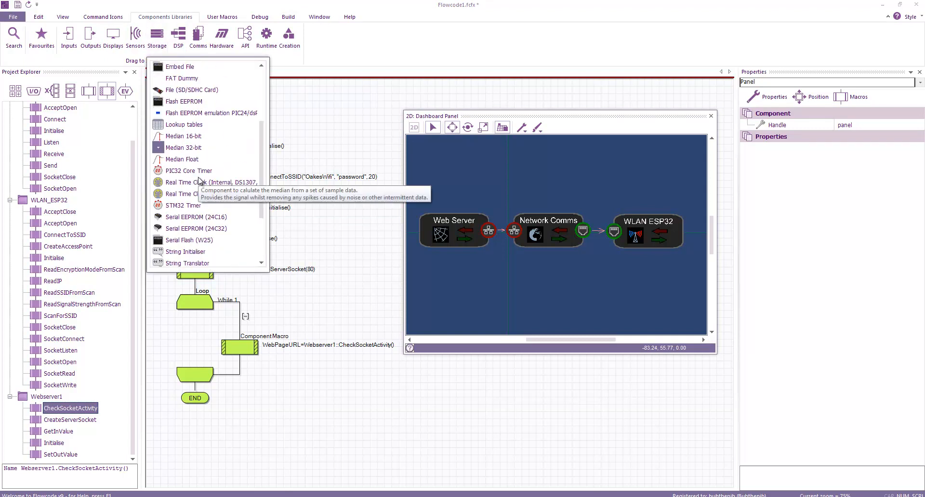
scroll(185, 181, up, 3)
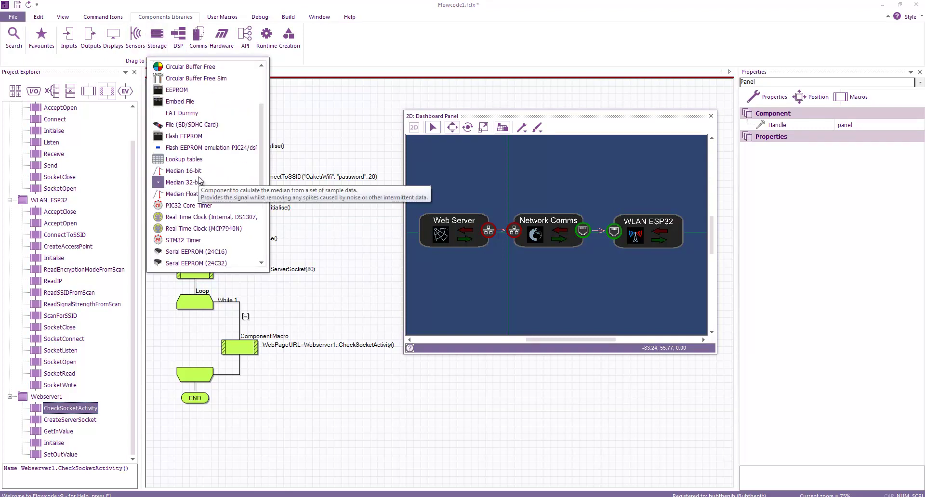
click(186, 125)
drag(187, 124, 556, 154)
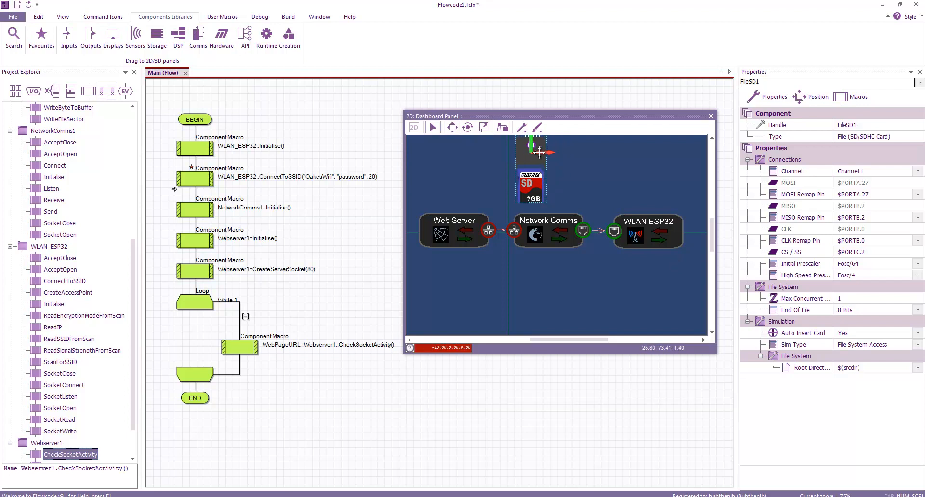
drag(554, 152, 563, 154)
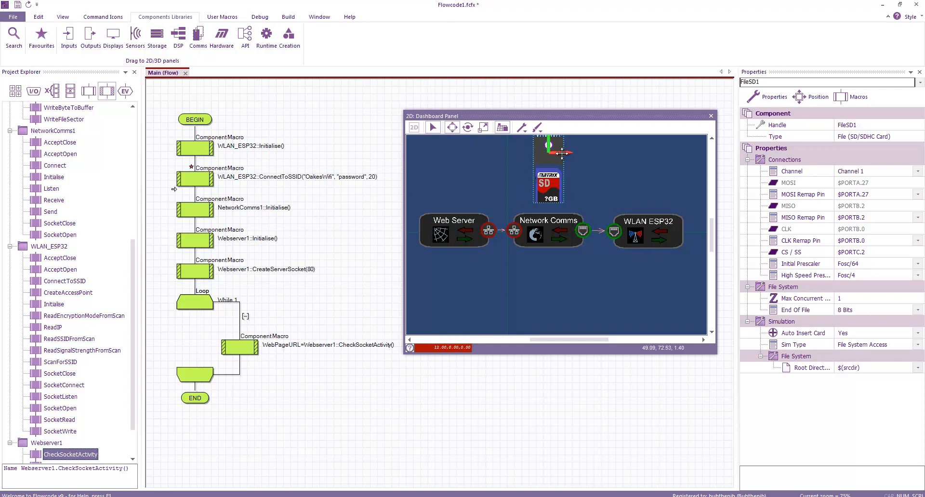
click(459, 230)
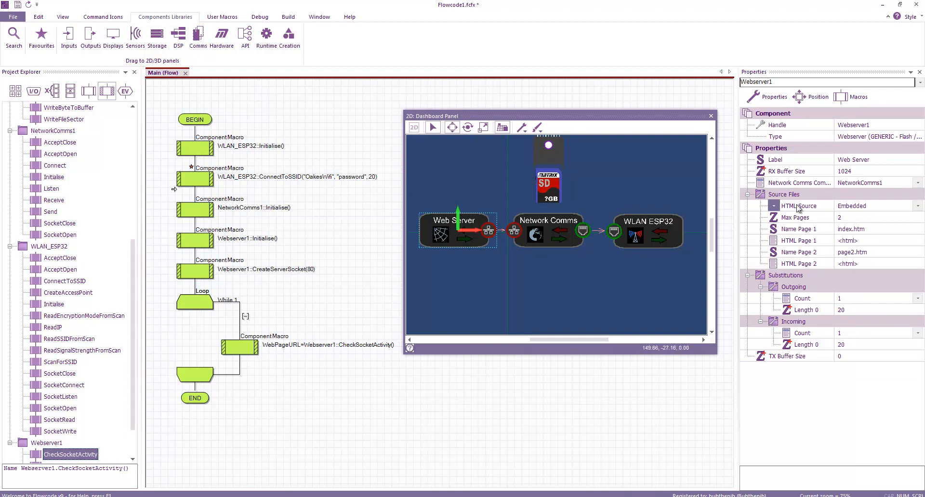
Set the Web Server's HTML Source to File / SD Card and its FAT Component to FileSD1.
click(852, 206)
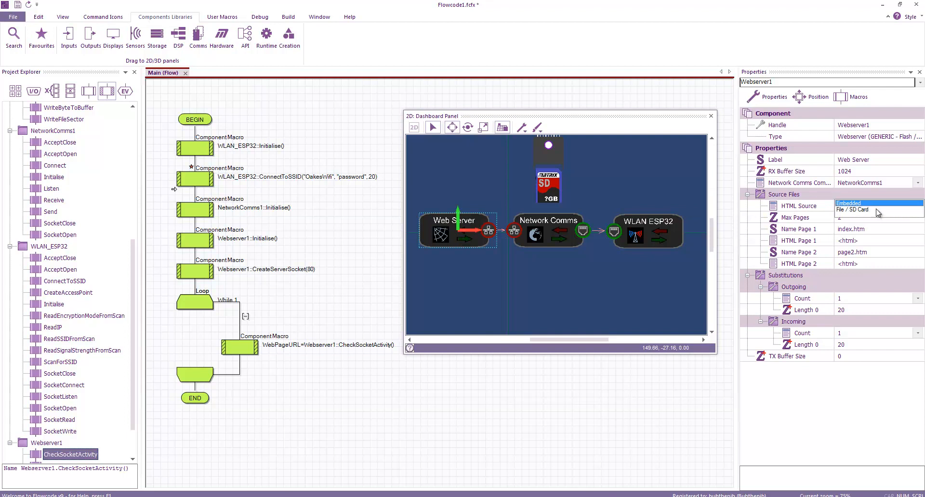
click(868, 210)
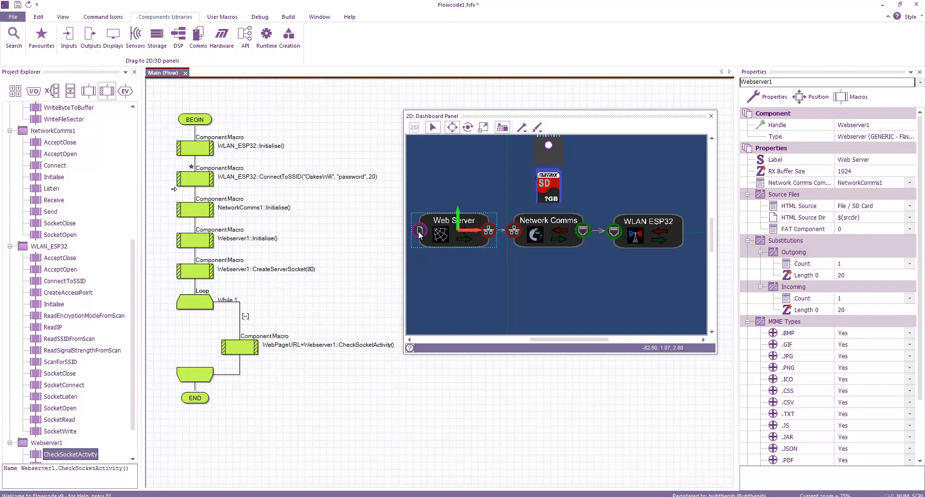
click(856, 230)
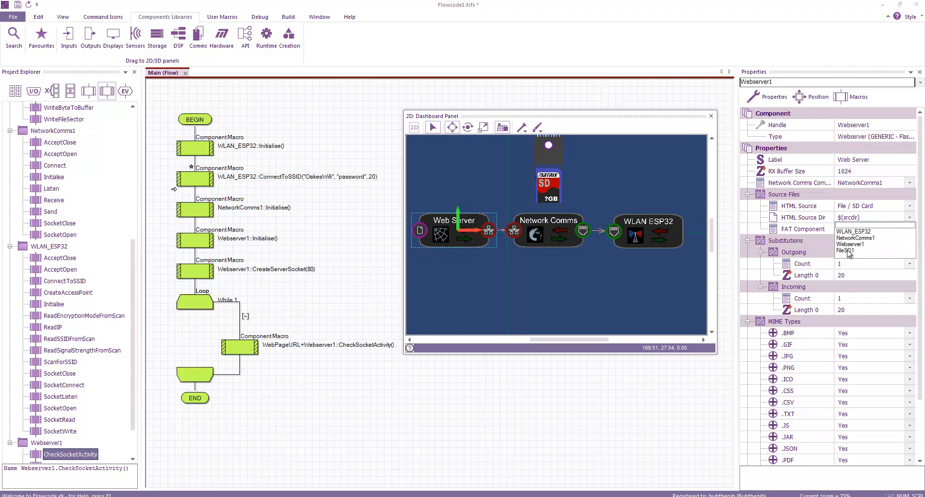
click(849, 251)
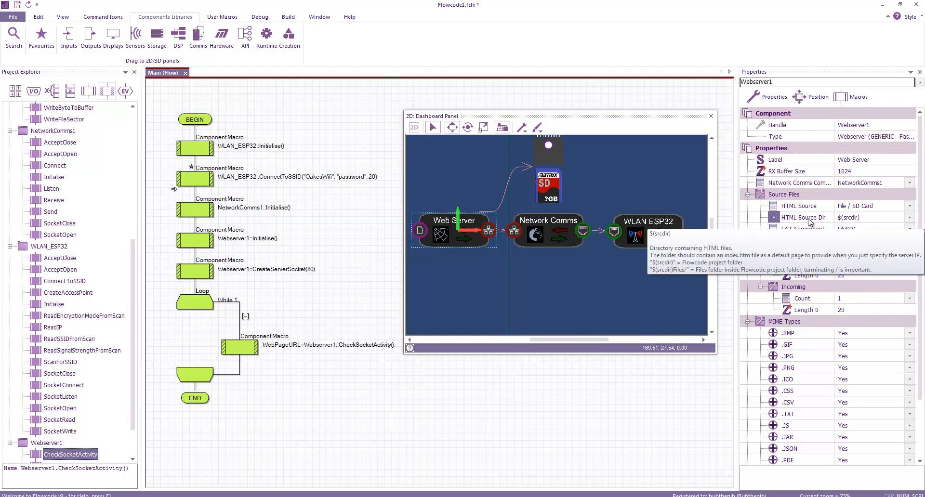
Change the Web Server's HTML source directory from $(srcdir) to $(srcdir)/HTML.
mouse_move(867, 218)
click(868, 218)
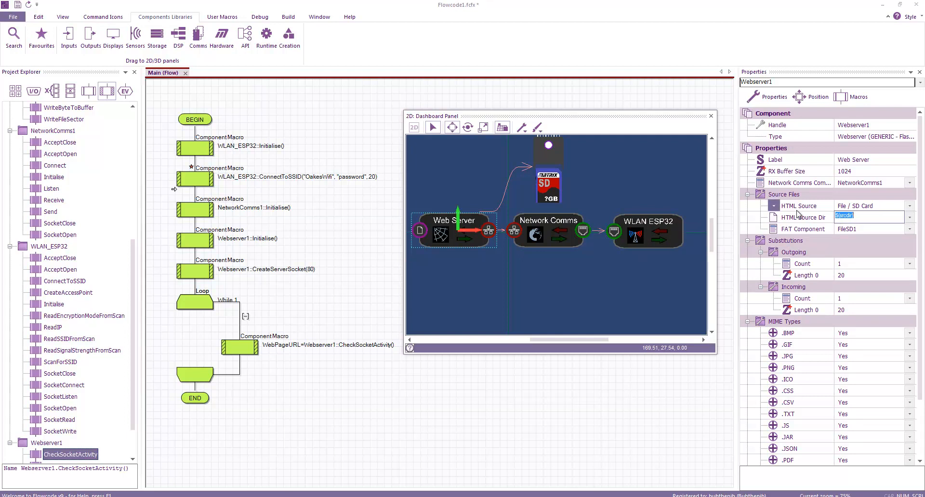
scroll(638, 191, down, 1)
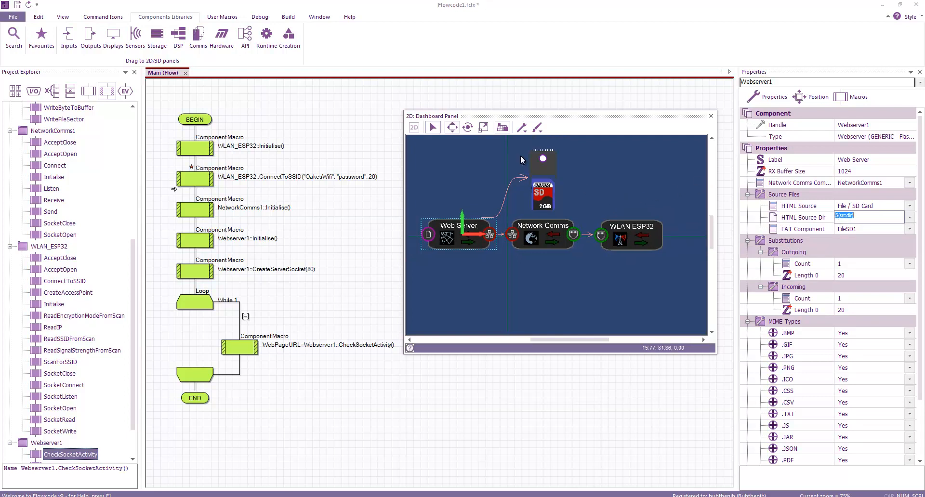
scroll(628, 195, up, 1)
scroll(628, 195, up, 1)
click(860, 216)
text(/)
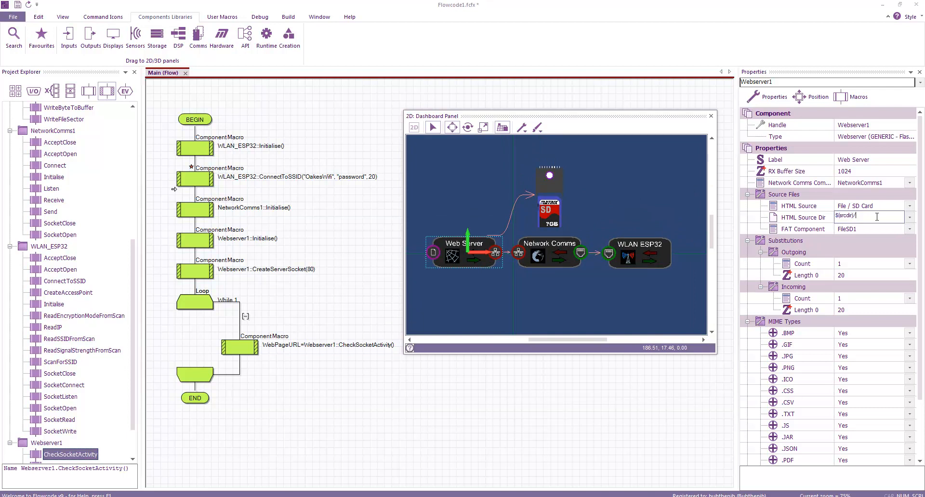
text(HTML)
click(872, 230)
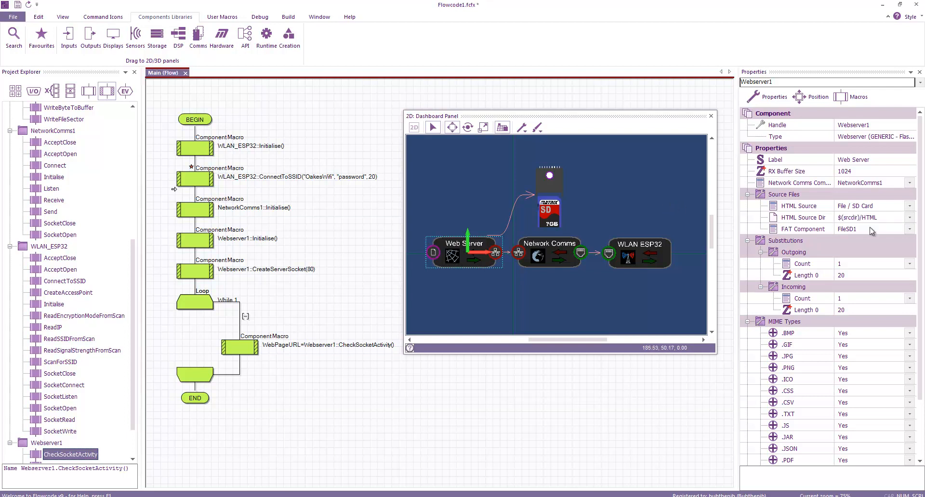
click(654, 209)
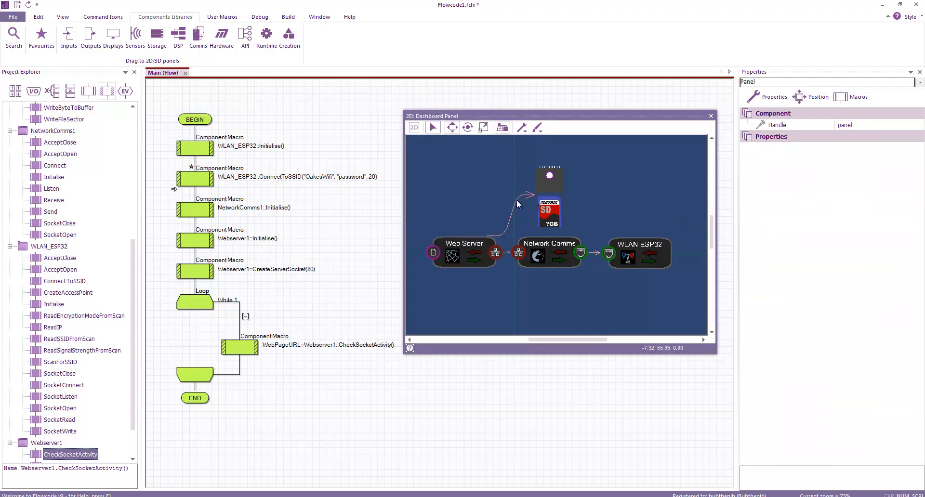